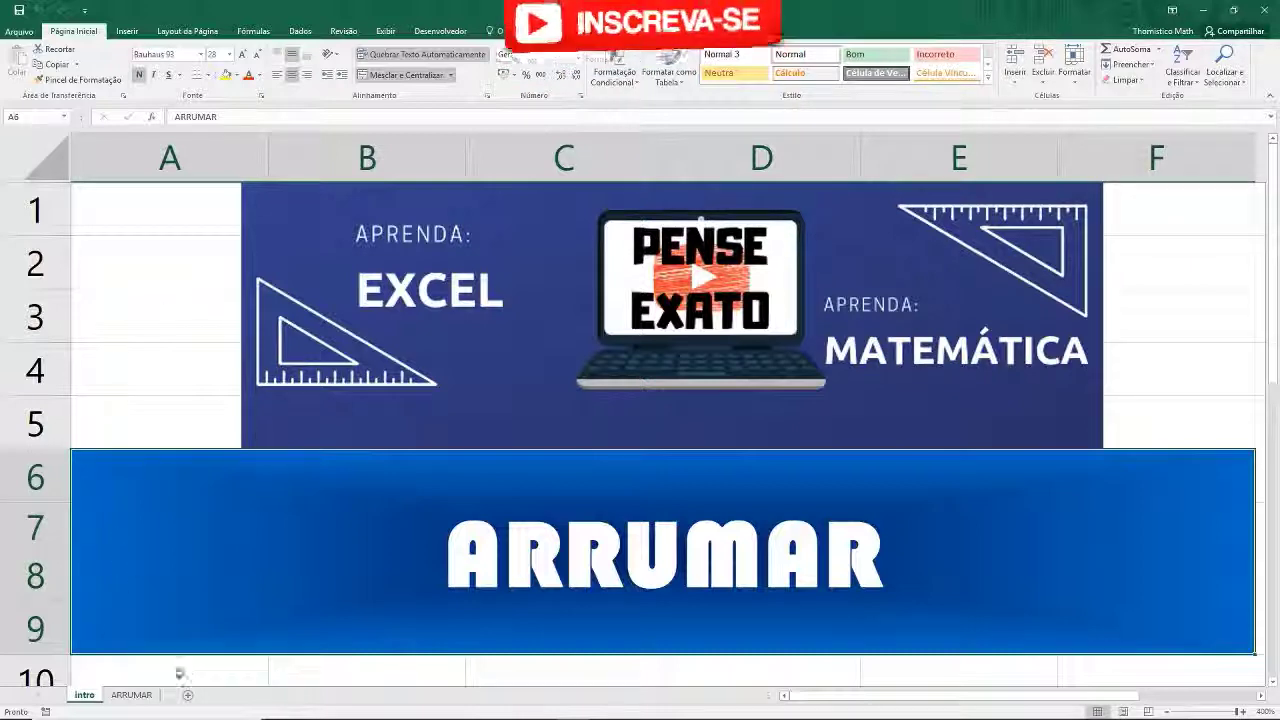
- Deselect the ARRUMAR title banner on the intro sheet
left_click(157, 370)
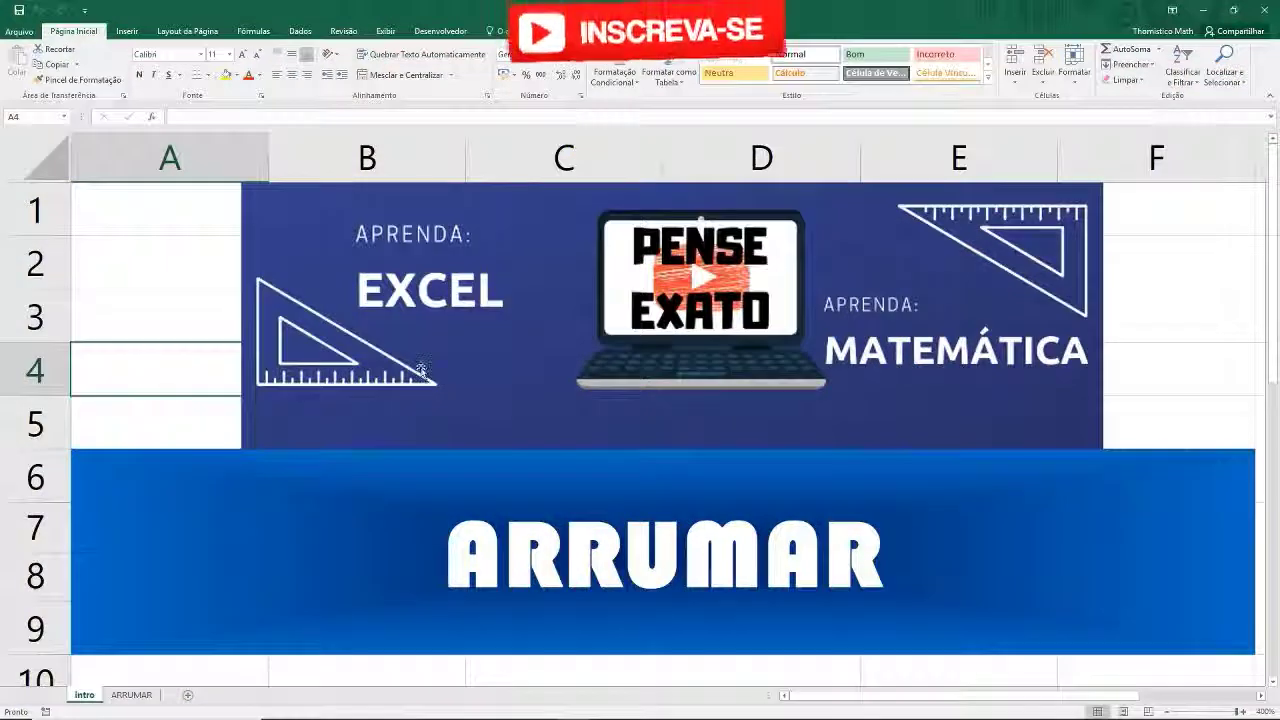
- On the ARRUMAR sheet, highlight the name in A2 to reveal the extra spaces after Brena
left_click(131, 694)
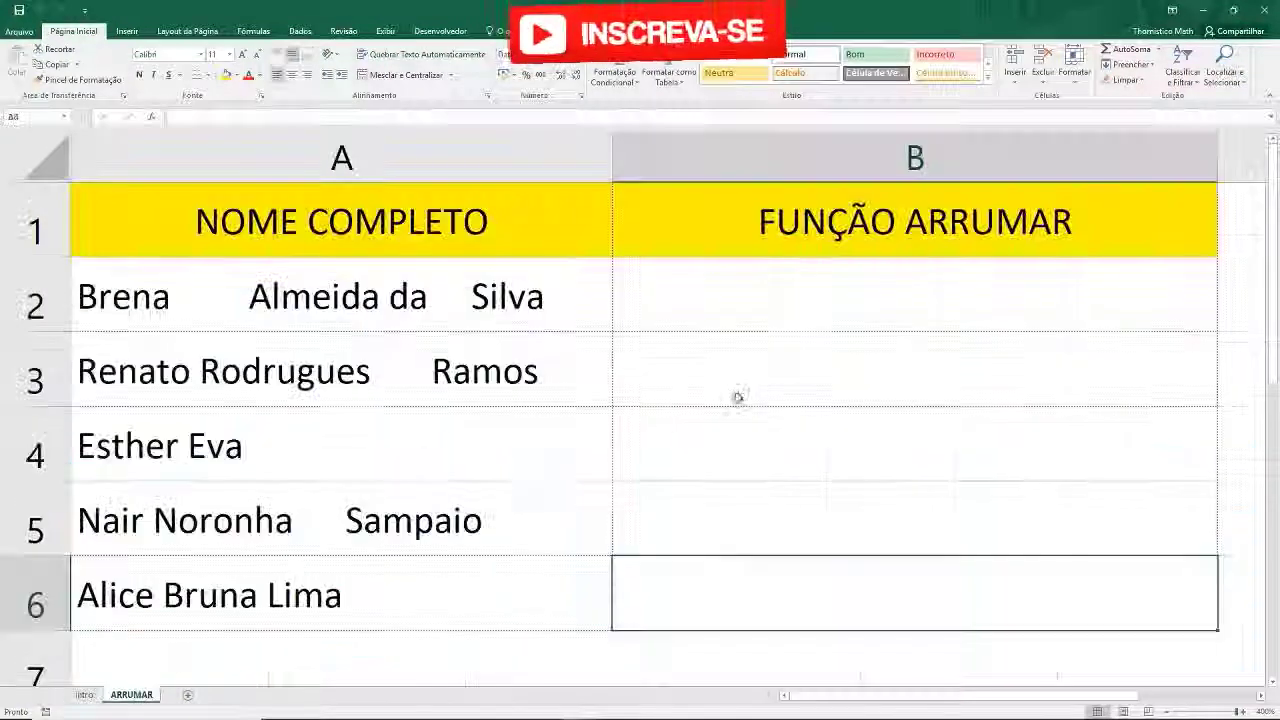
left_click(324, 298)
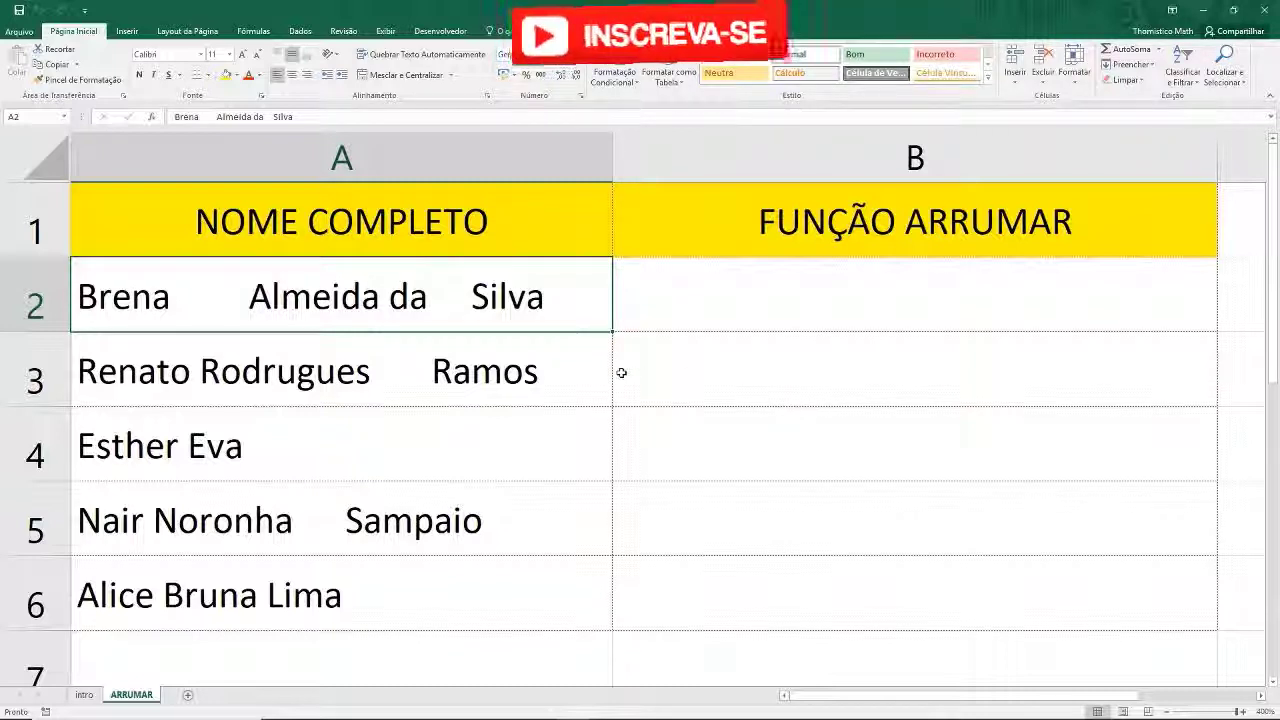
left_click(810, 238)
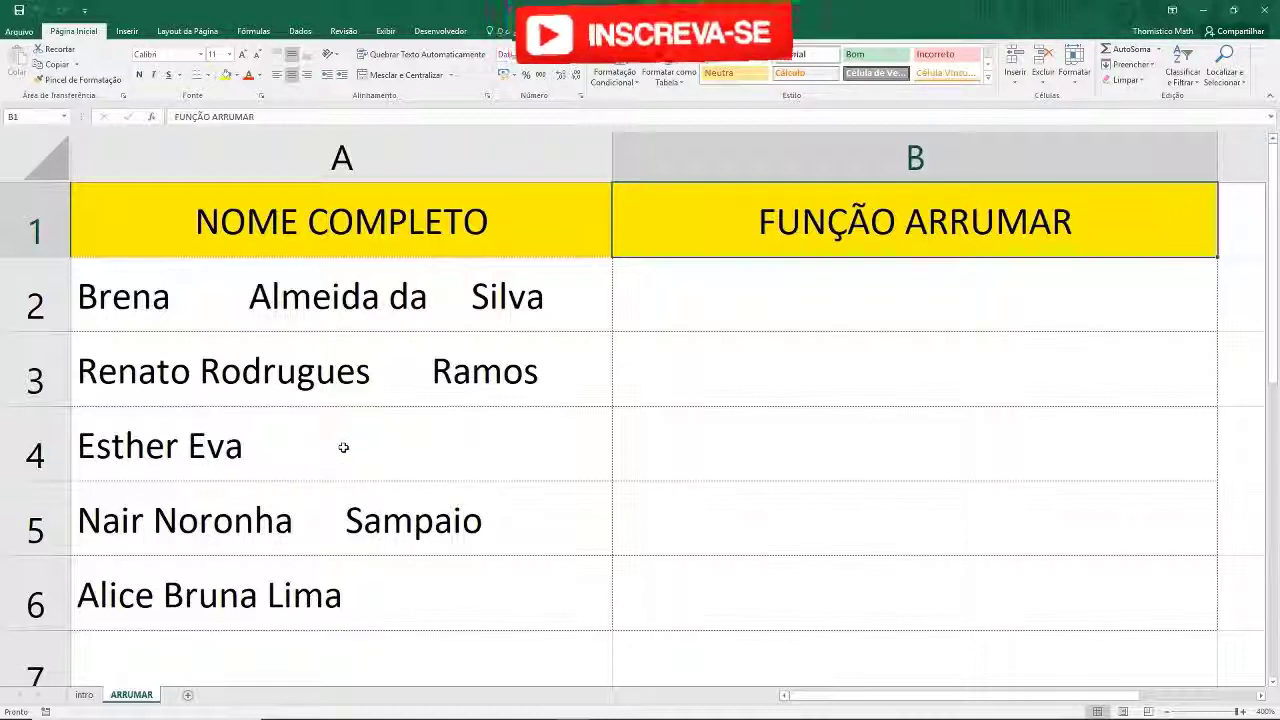
double_click(153, 297)
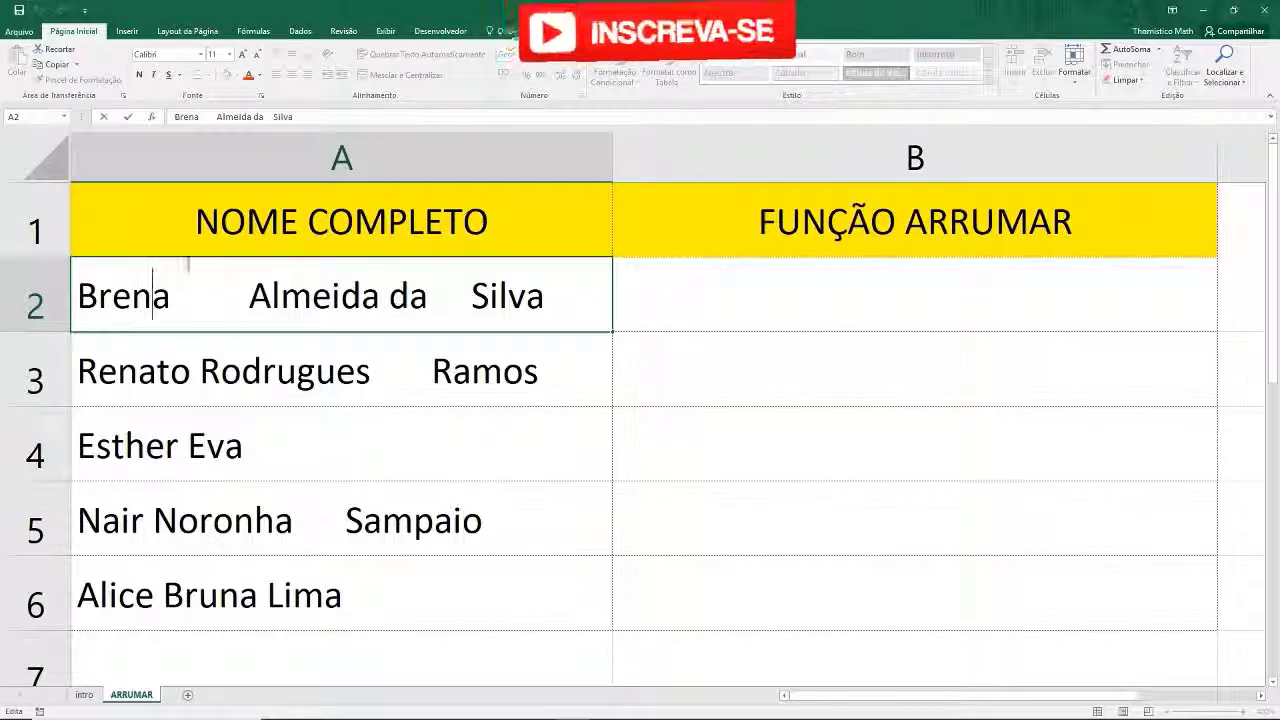
left_click_drag(80, 297, 239, 303)
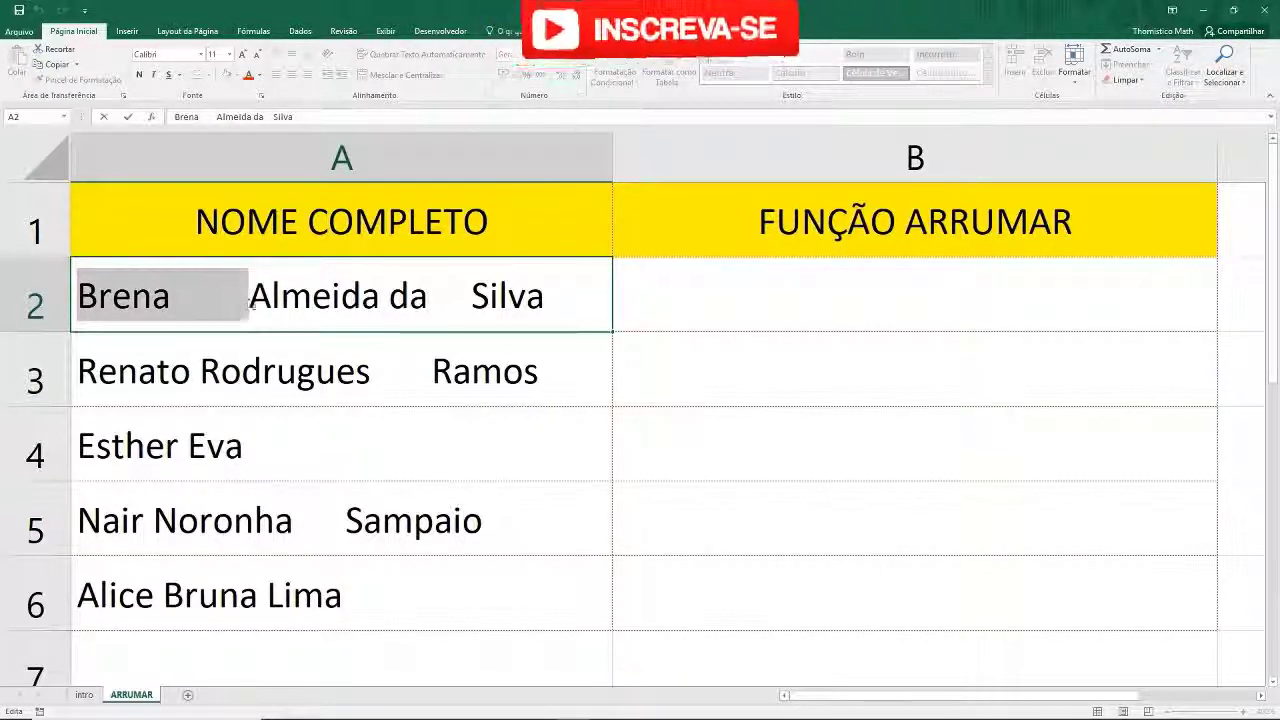
mouse_move(239, 303)
left_mouse_down()
mouse_move(463, 320)
mouse_move(545, 300)
left_mouse_up()
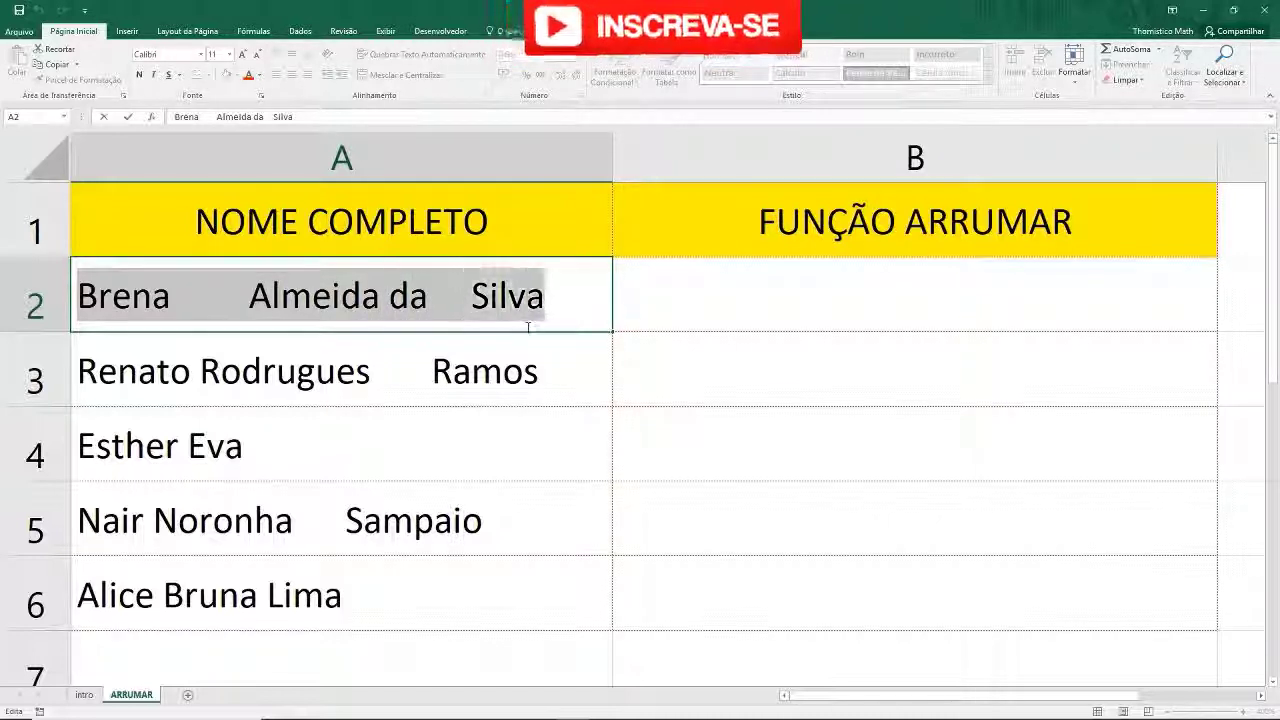
left_click(453, 381)
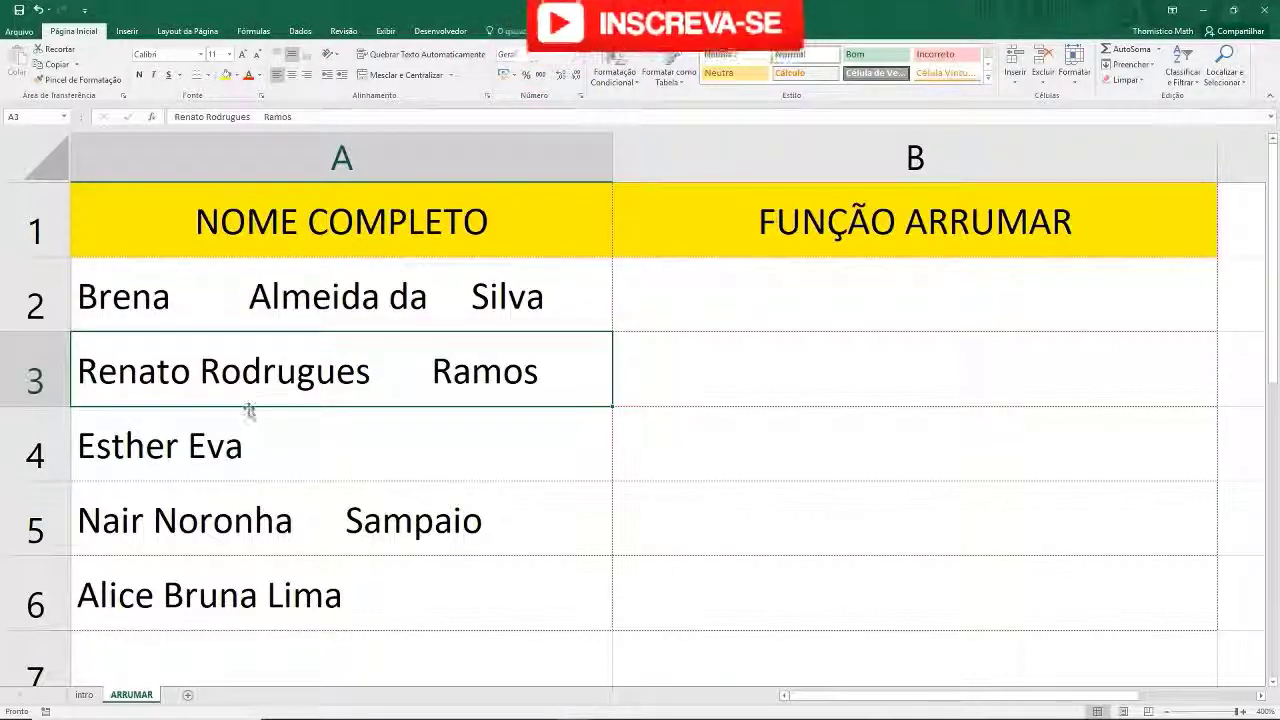
left_click(241, 299)
double_click(241, 299)
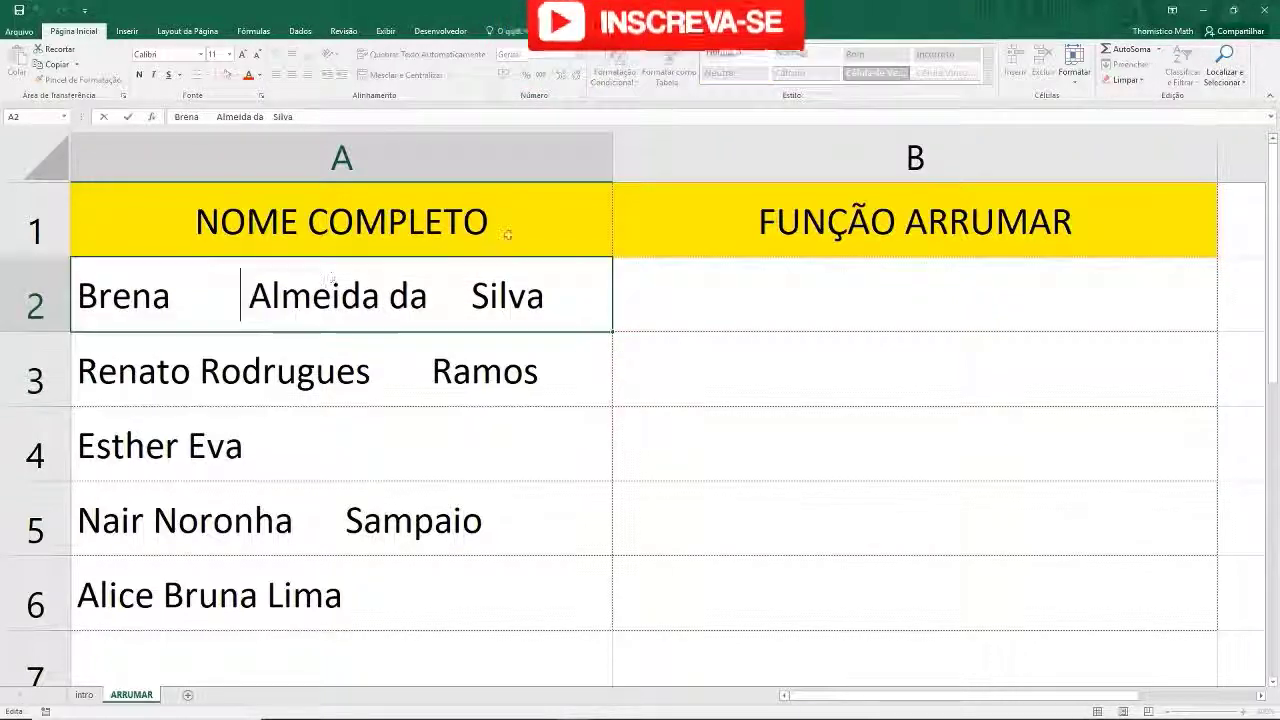
key("BackSpace")
key("BackSpace")
key("BackSpace")
key("BackSpace")
key("BackSpace")
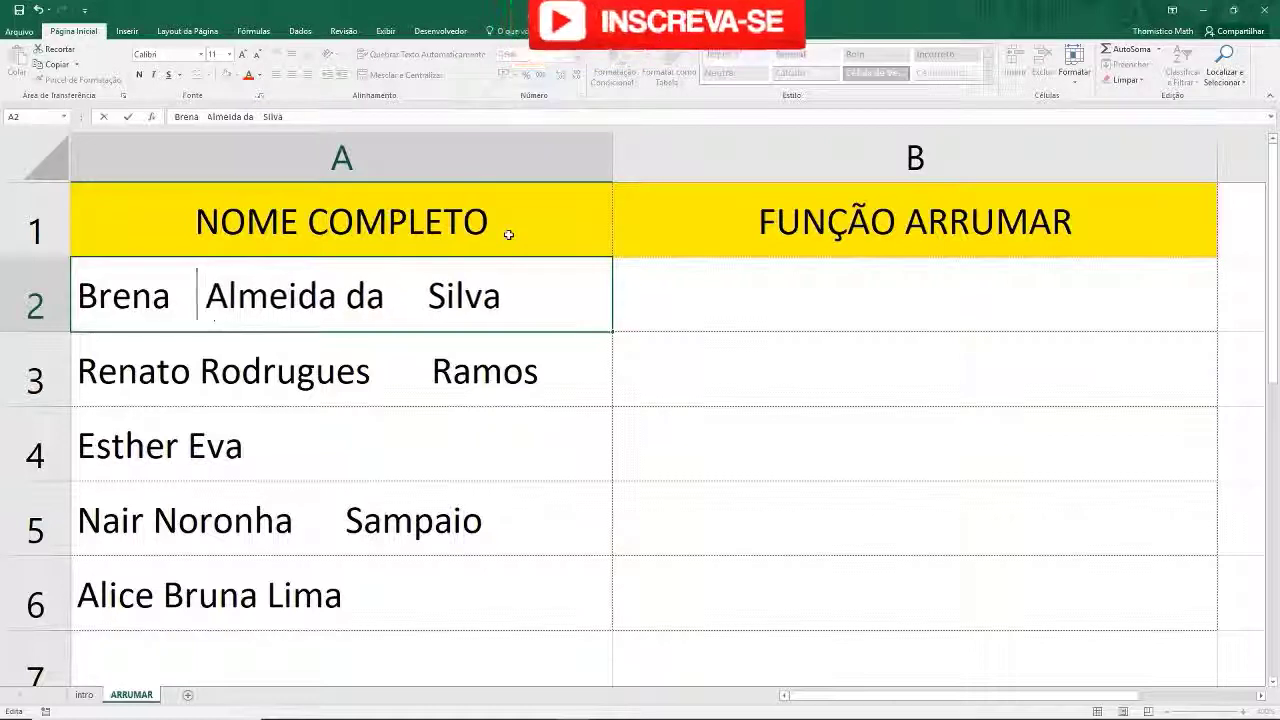
key("BackSpace")
key("BackSpace")
key("BackSpace")
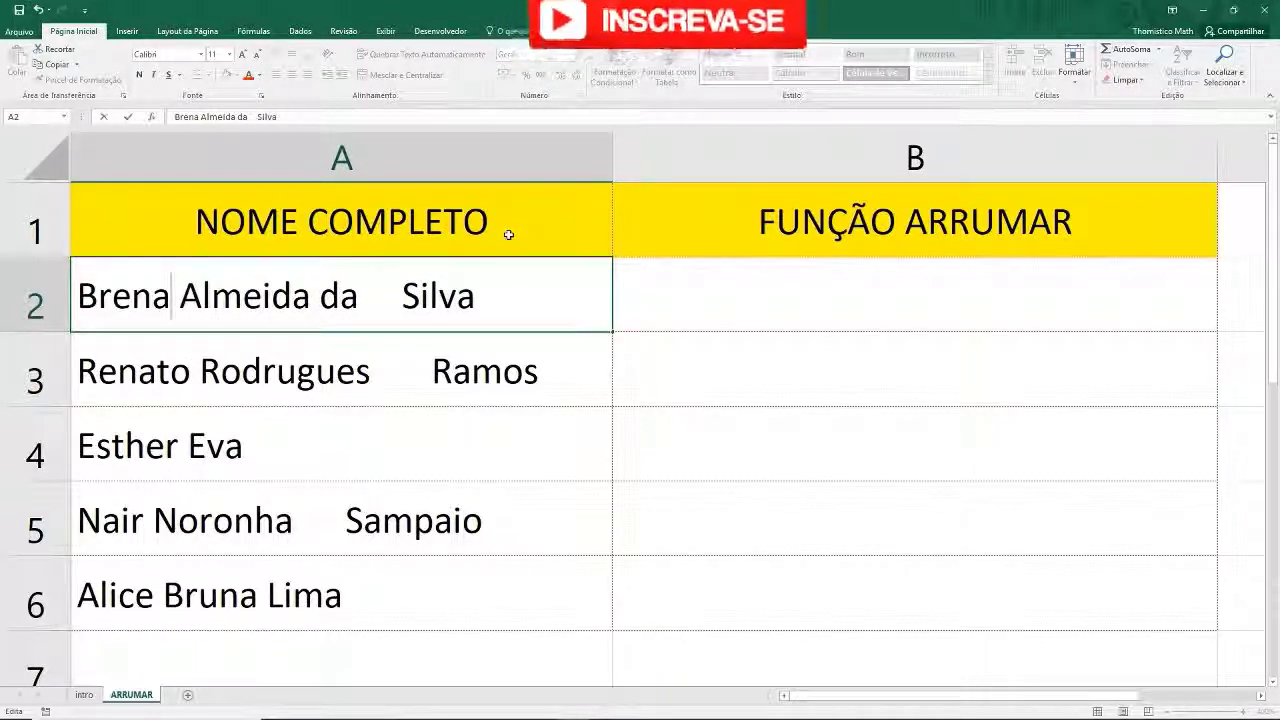
left_click(408, 446)
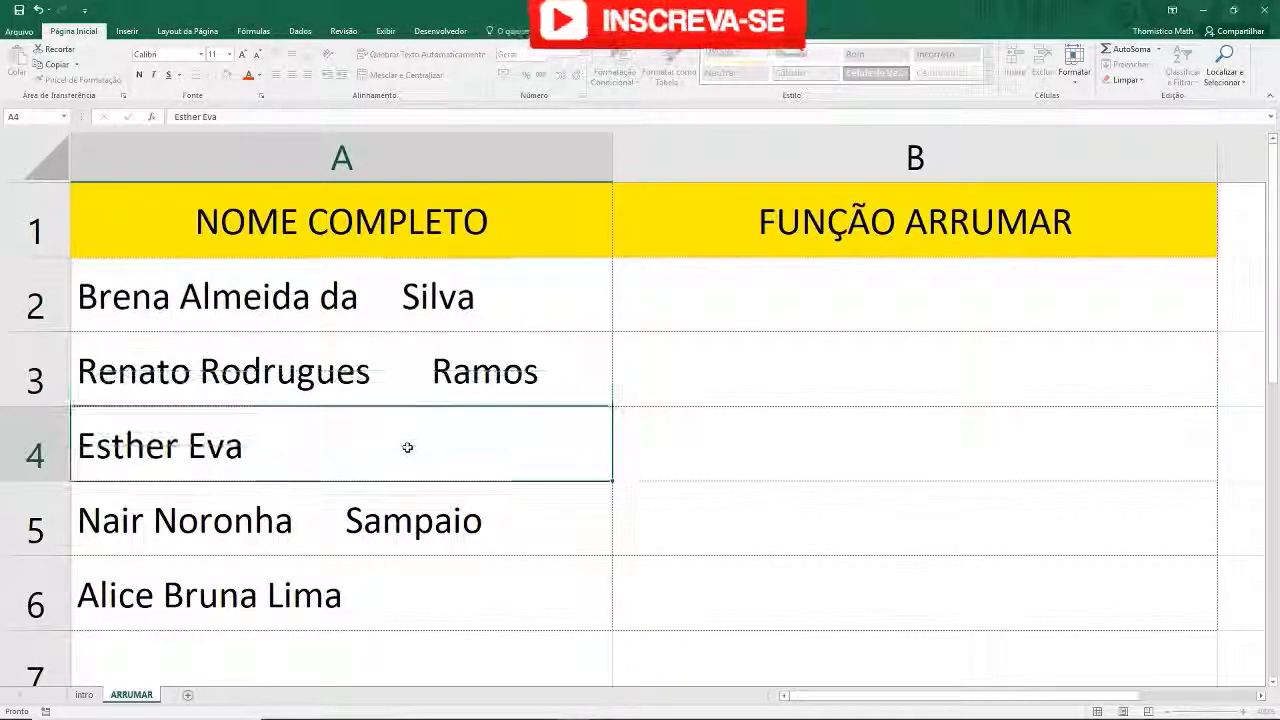
- Undo the manual edit so A2 again has the extra spaces after Brena
key("ctrl+z")
left_click(408, 451)
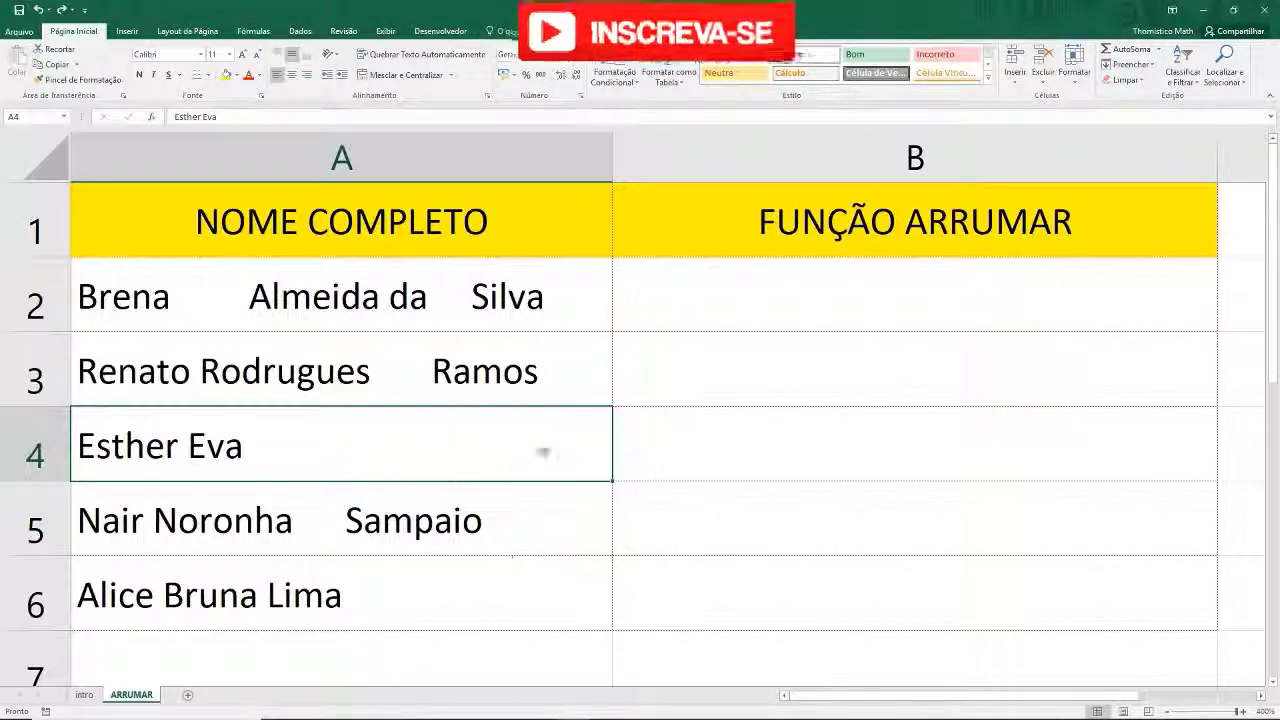
left_click(744, 288)
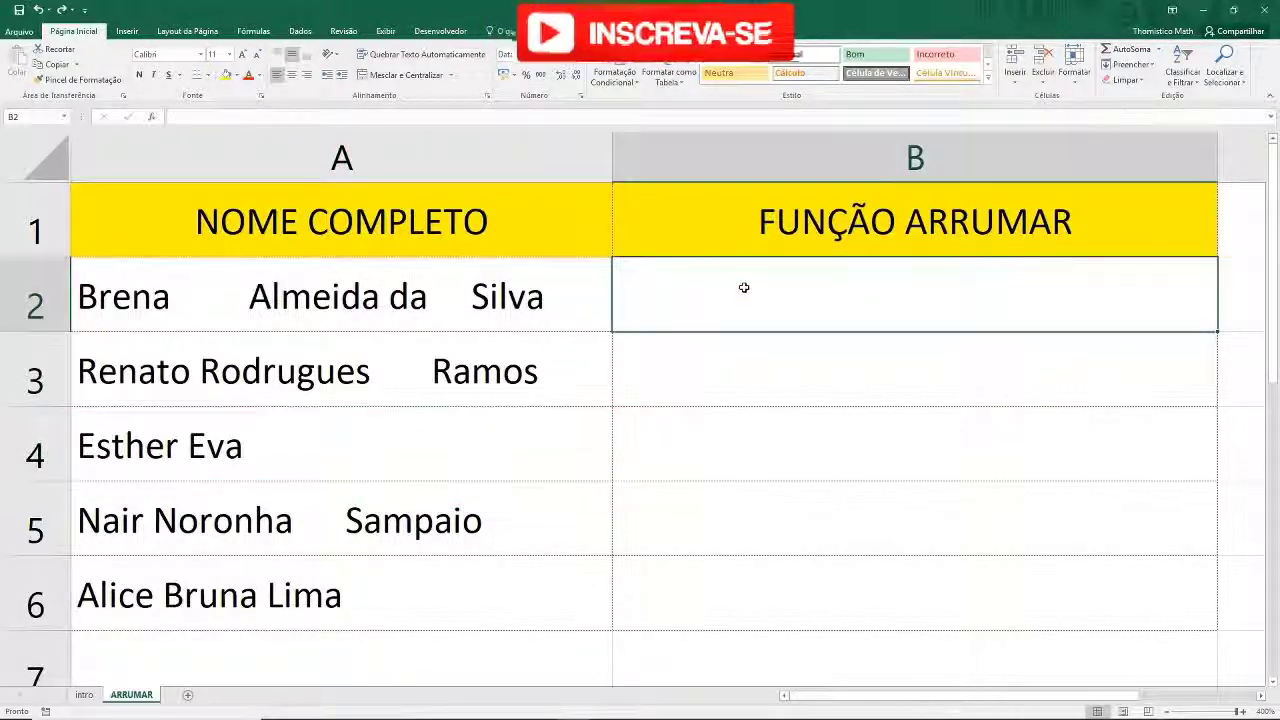
type("=")
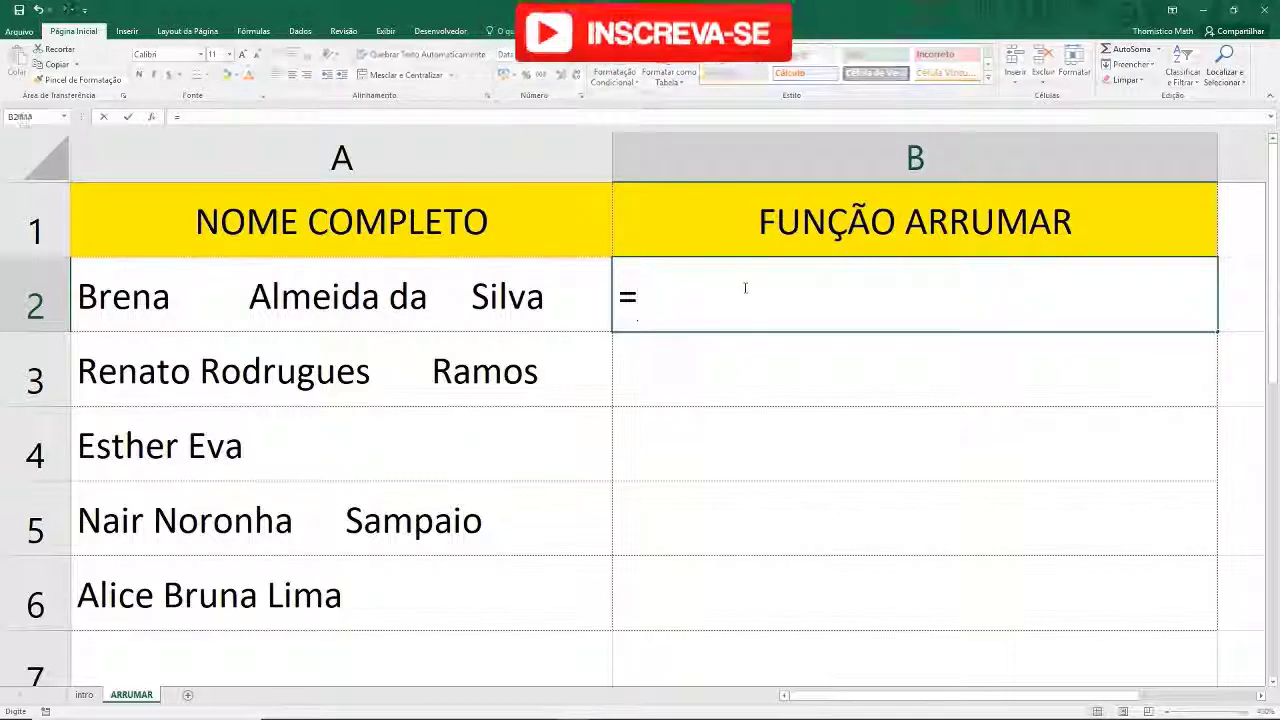
type("ARRUM")
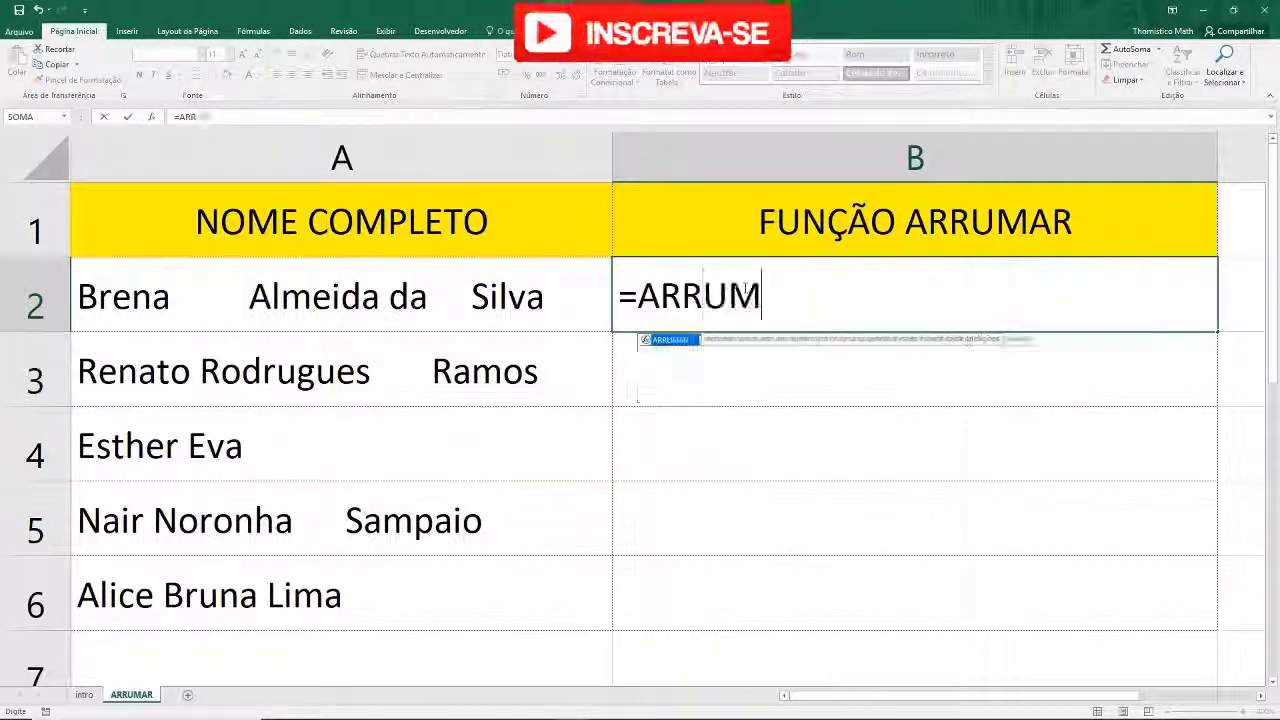
type("AR")
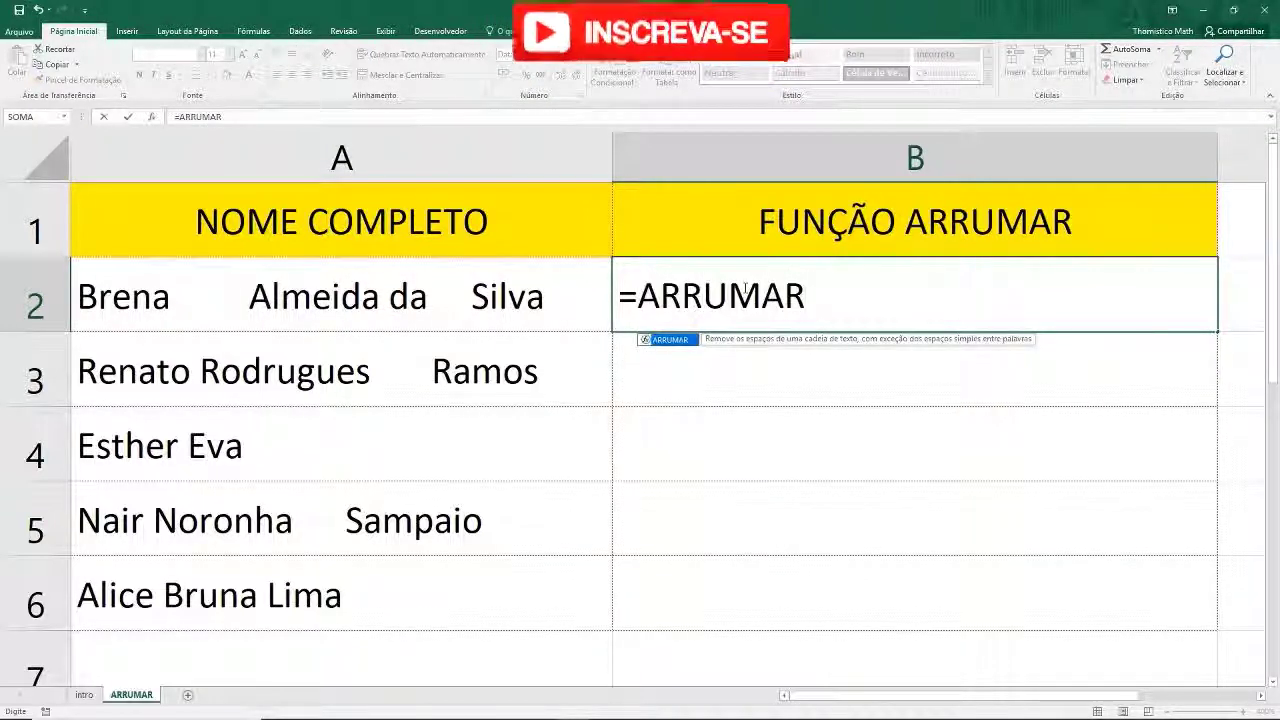
type("(")
left_click(408, 296)
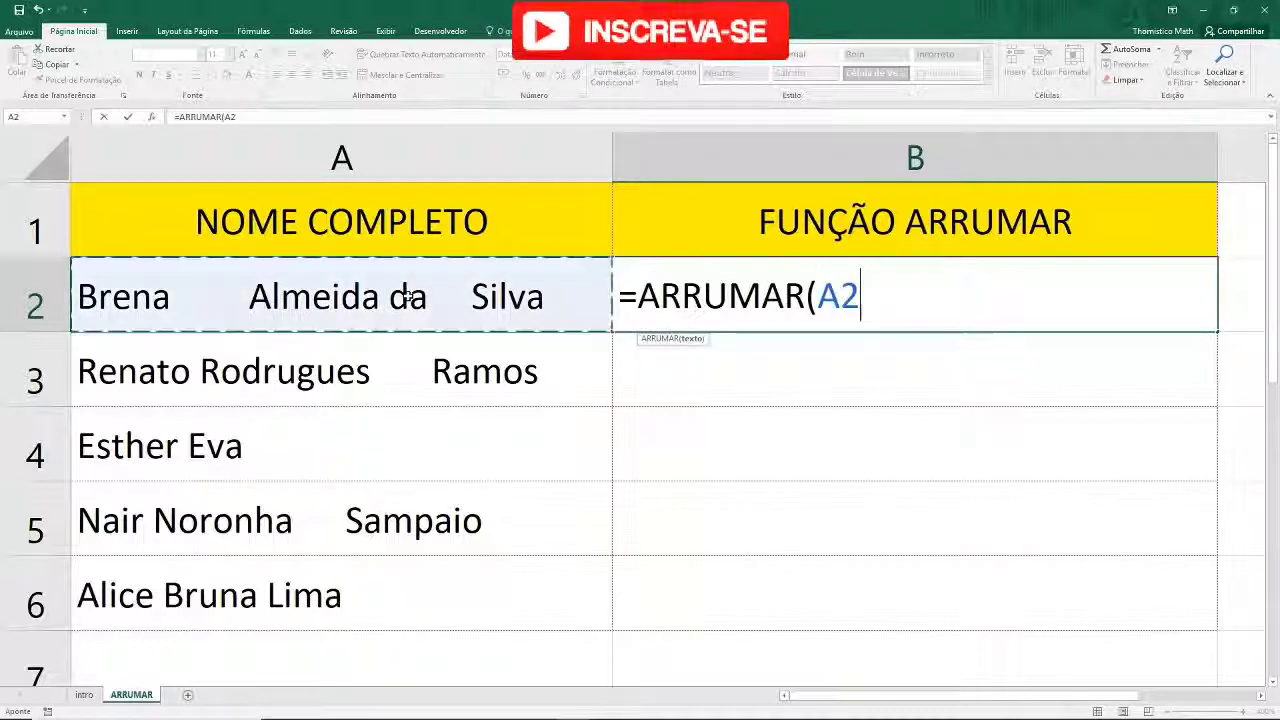
type(")")
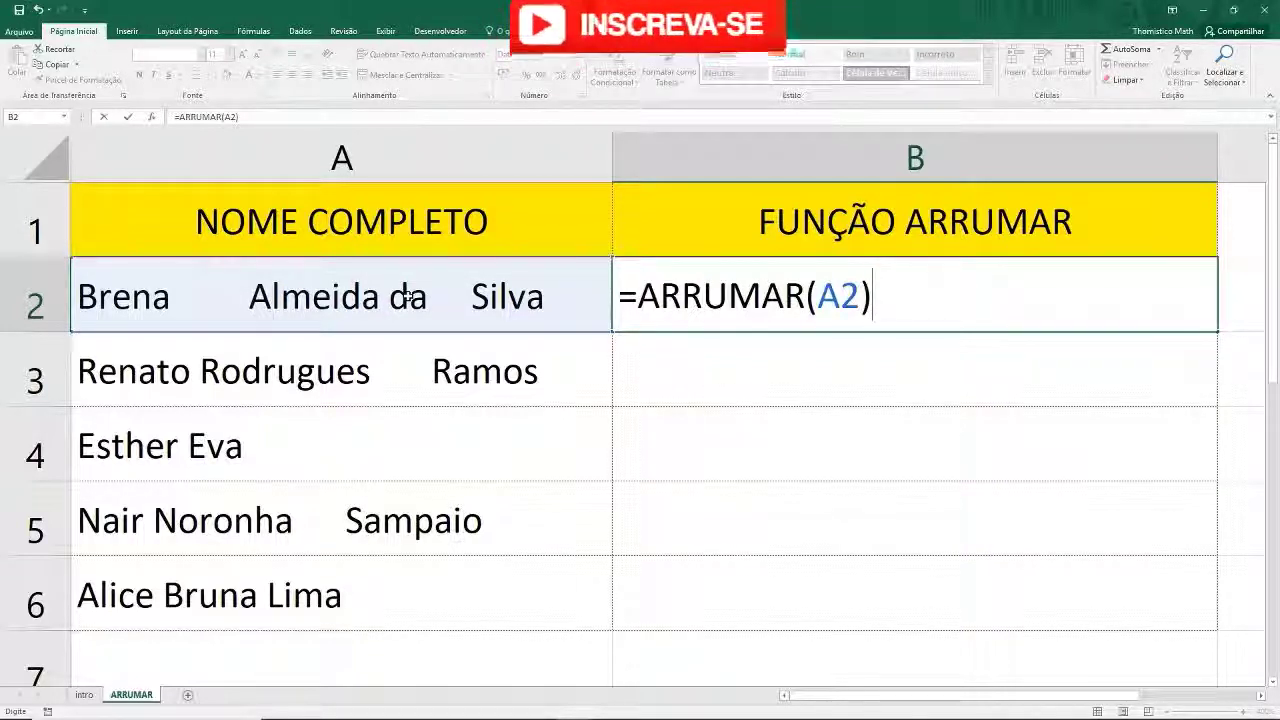
key("Return")
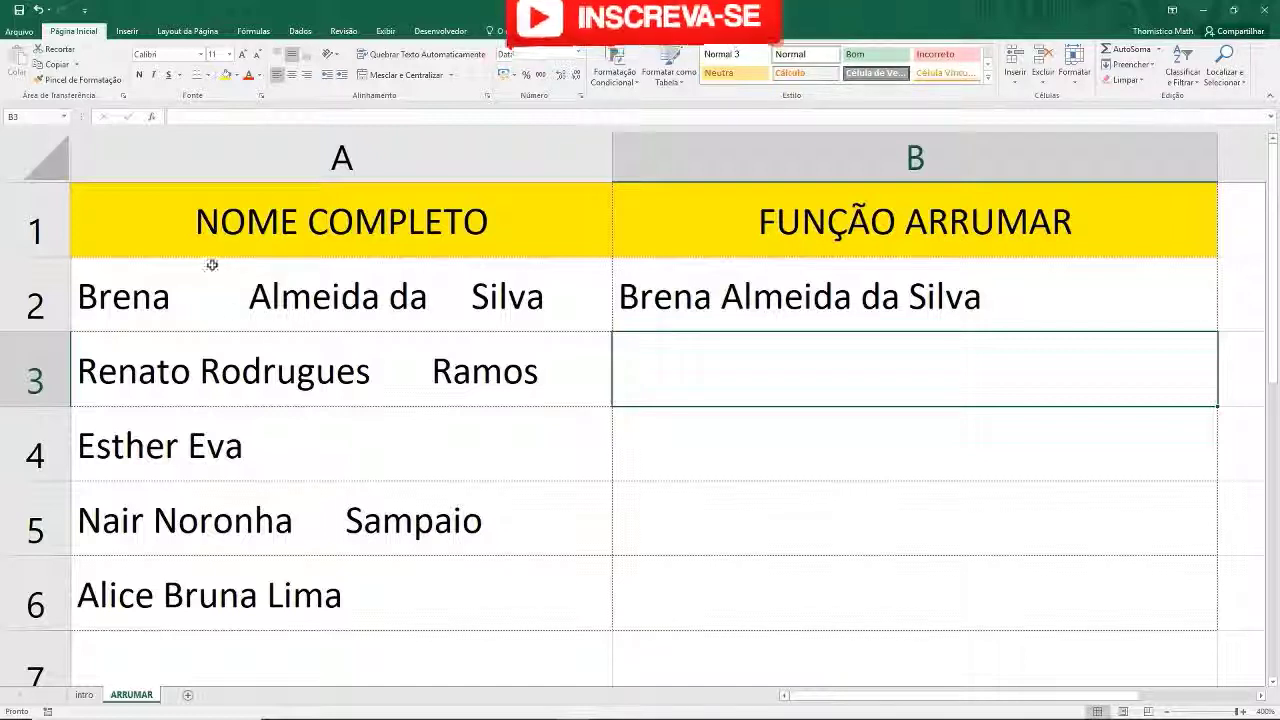
left_click(247, 300)
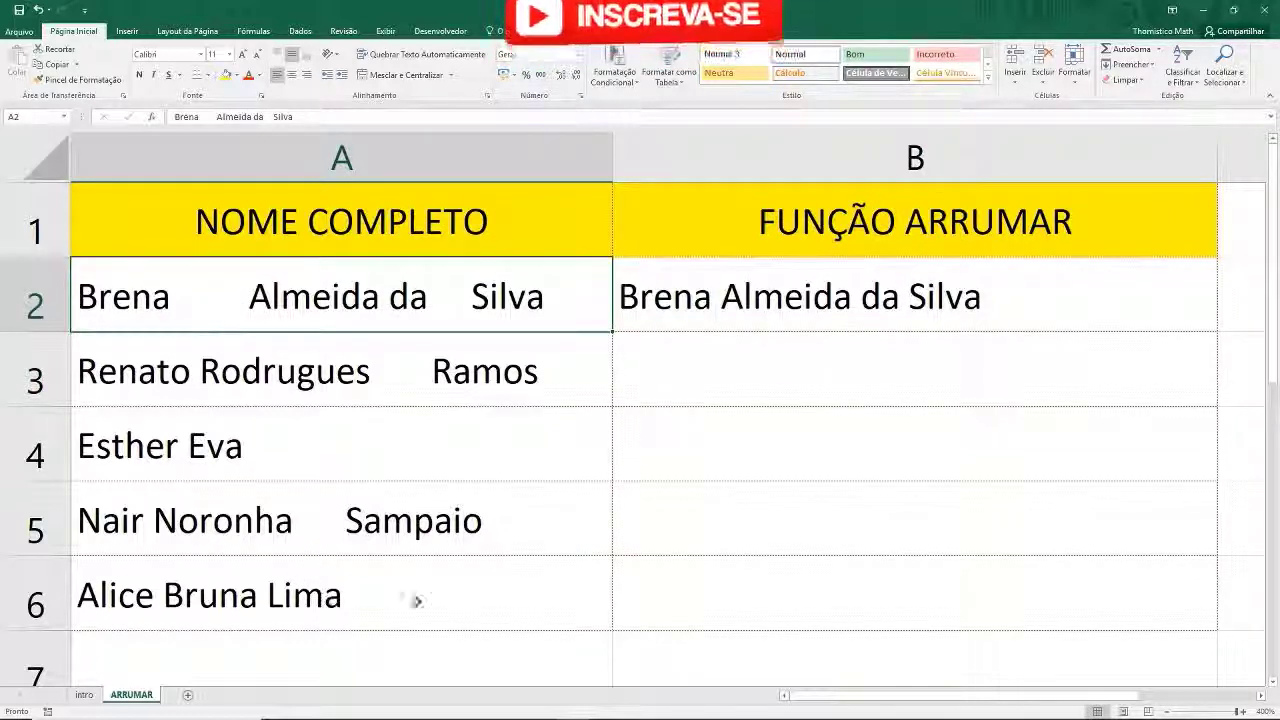
left_click(580, 565)
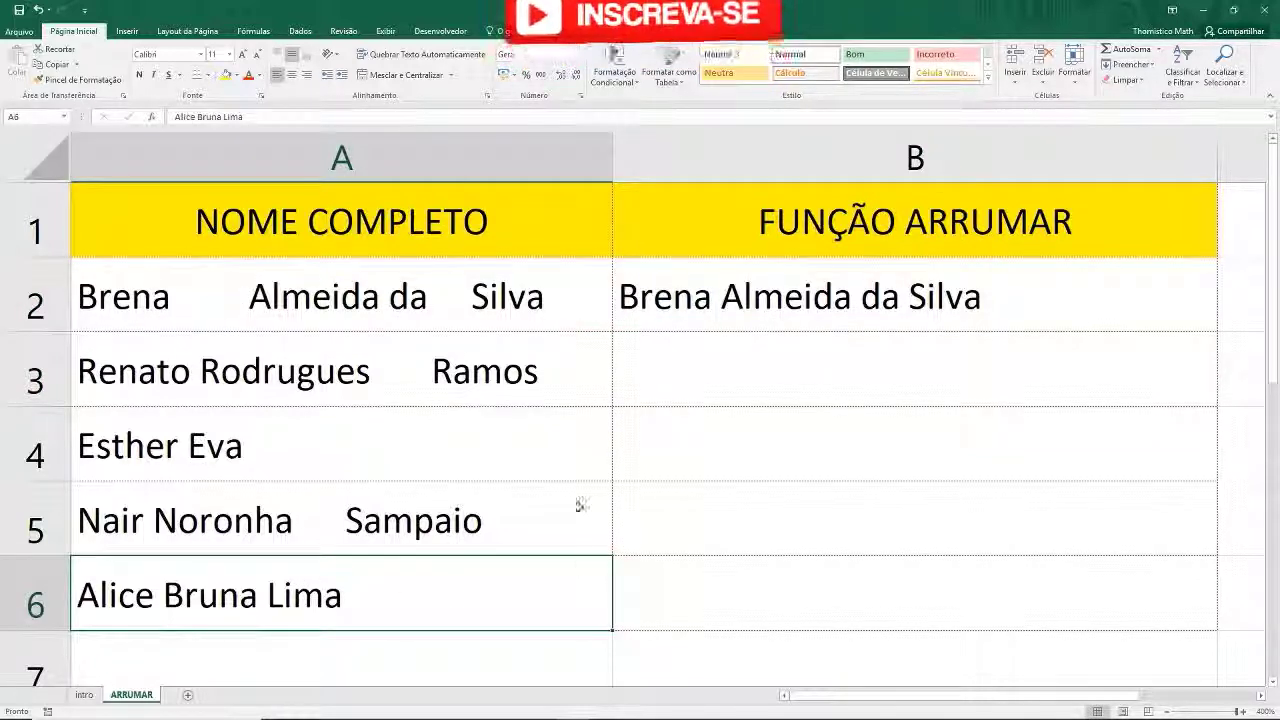
double_click(472, 453)
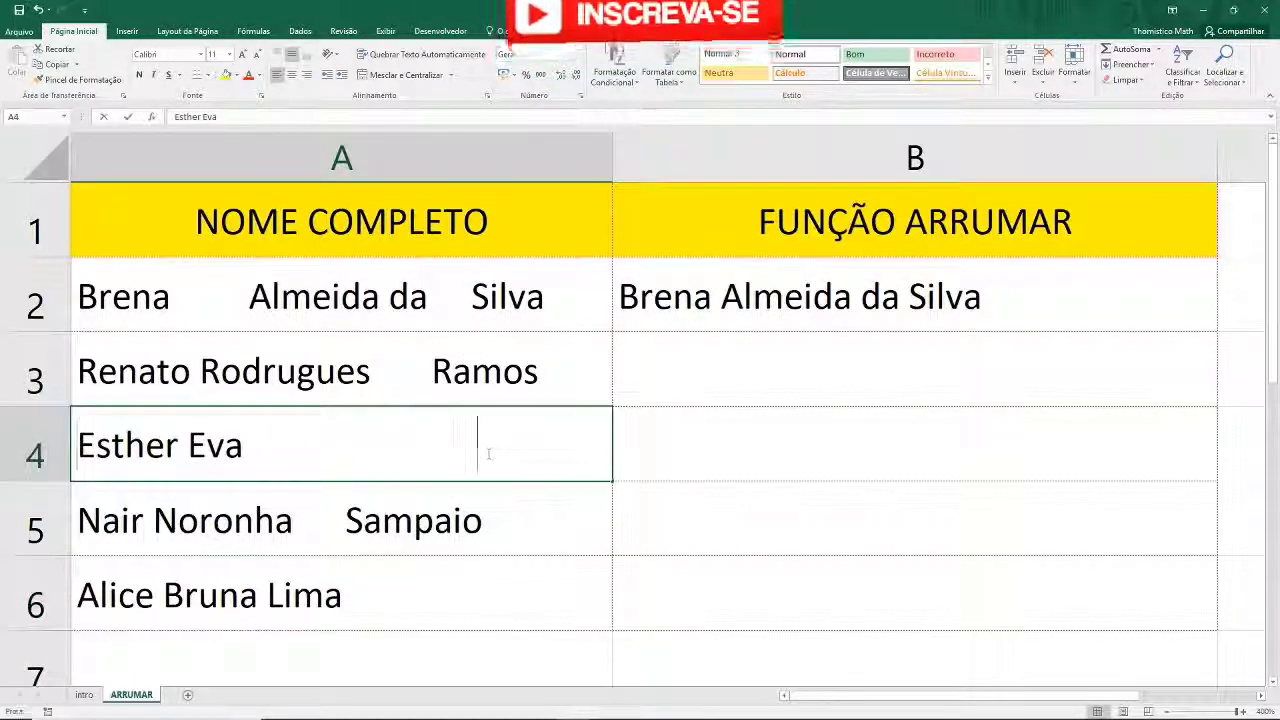
left_click(111, 445)
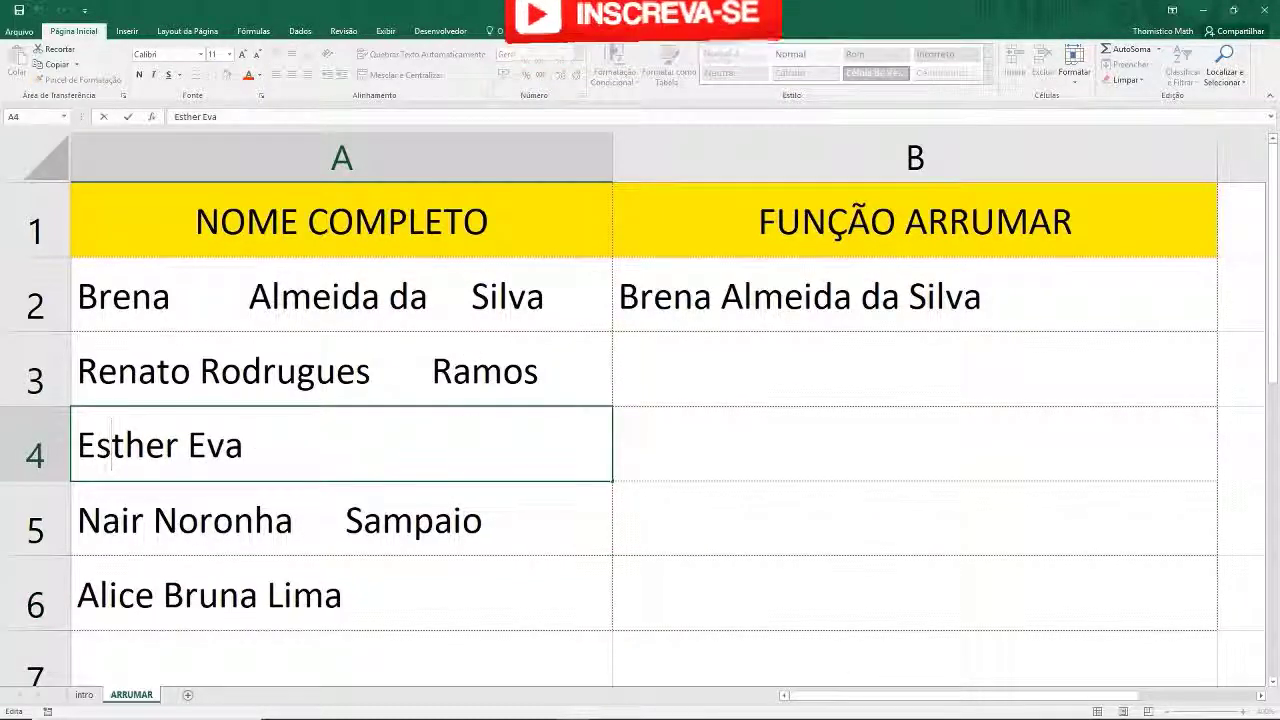
left_click_drag(243, 445, 478, 447)
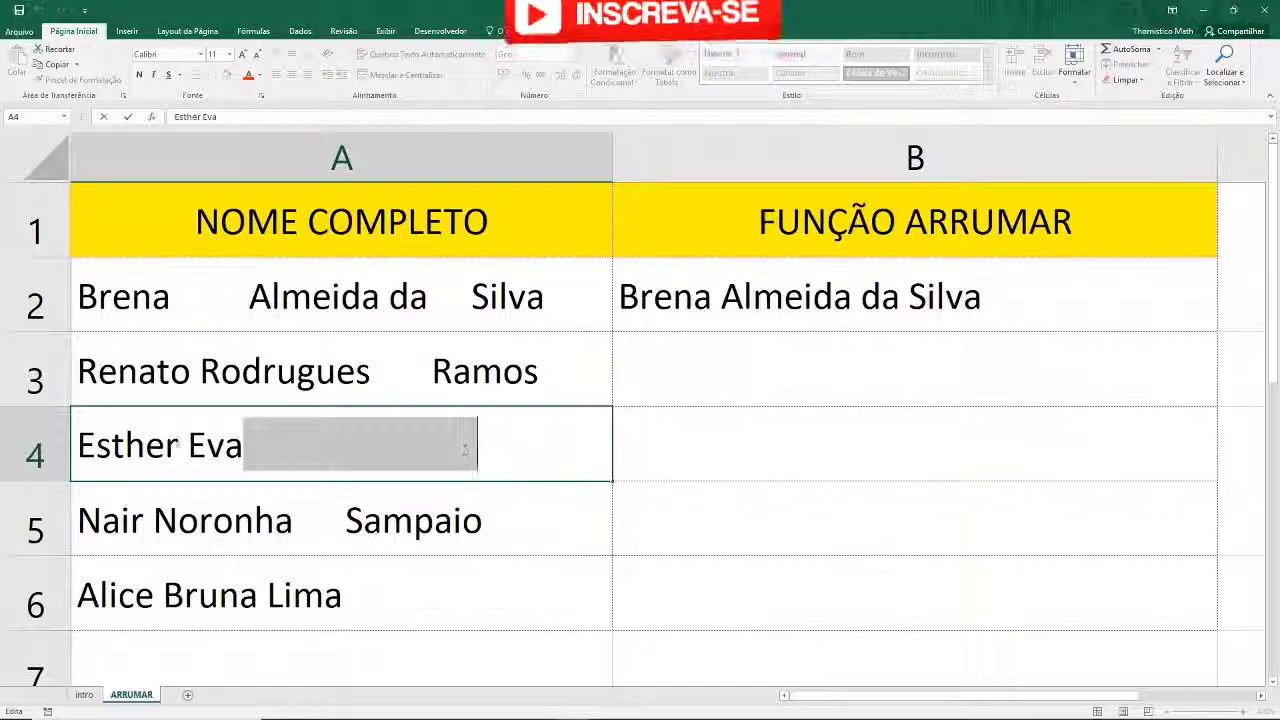
left_click(347, 488)
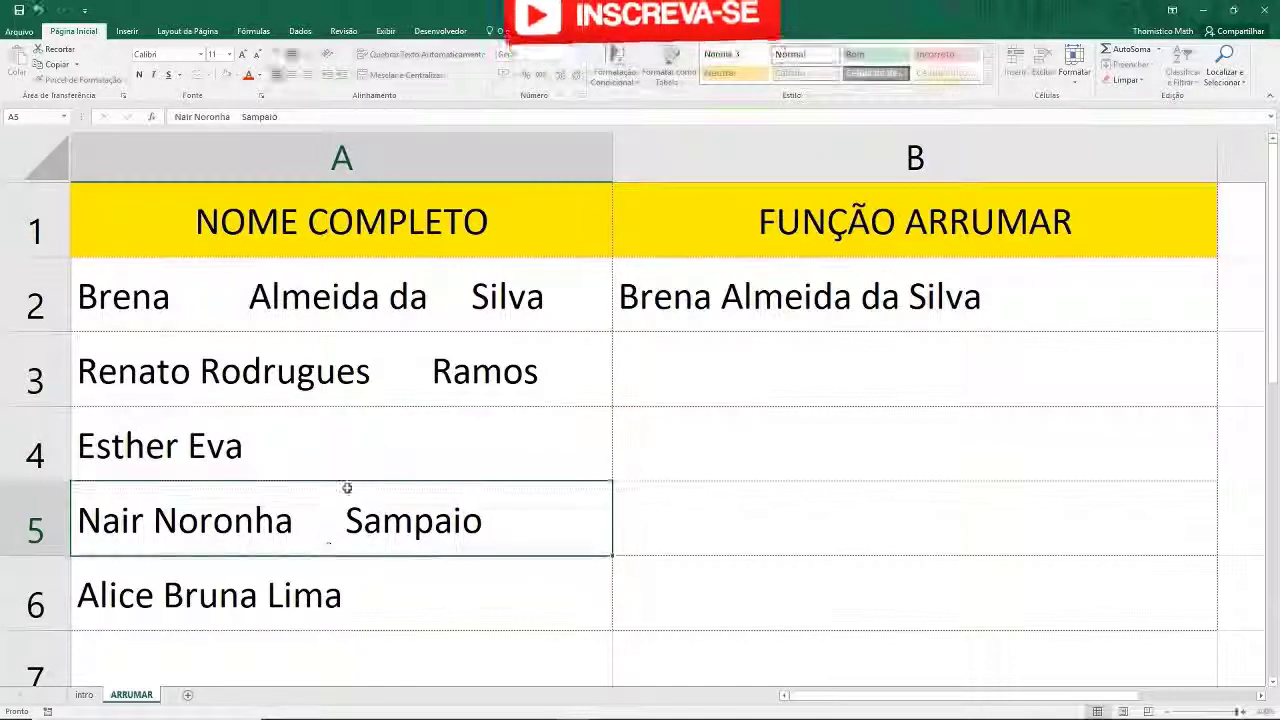
key("Down")
key("Right")
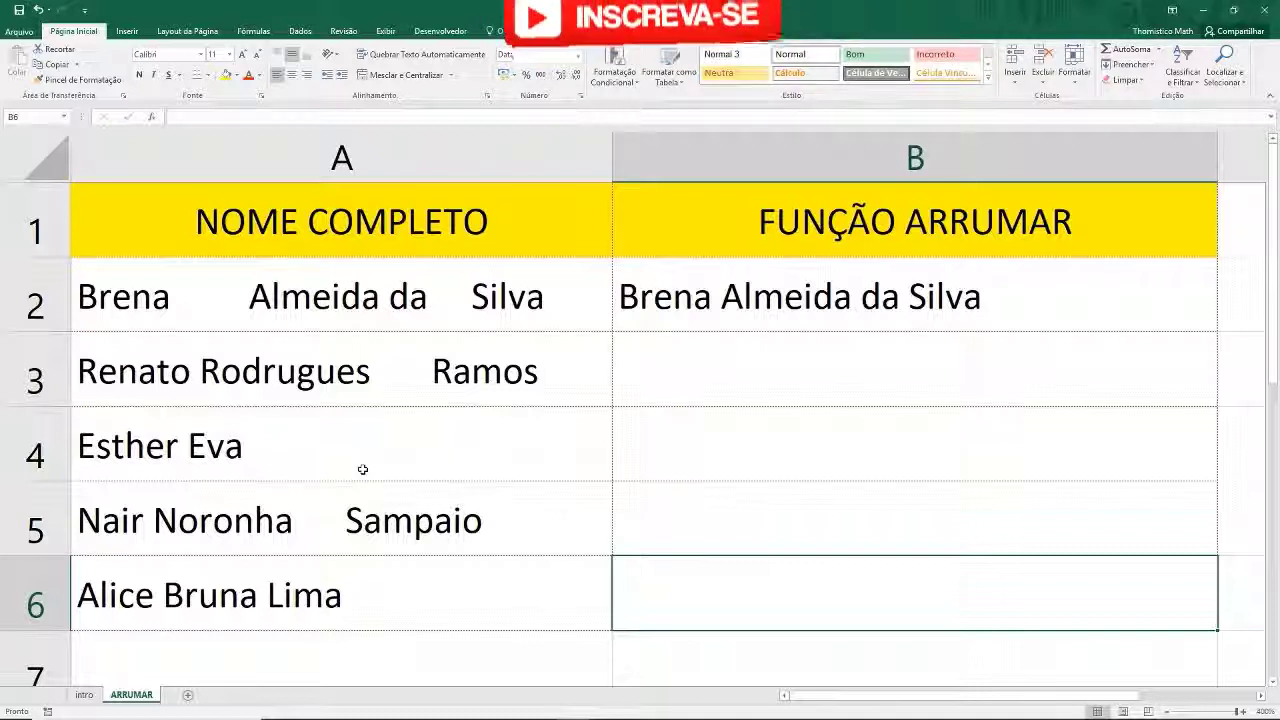
left_click(400, 450)
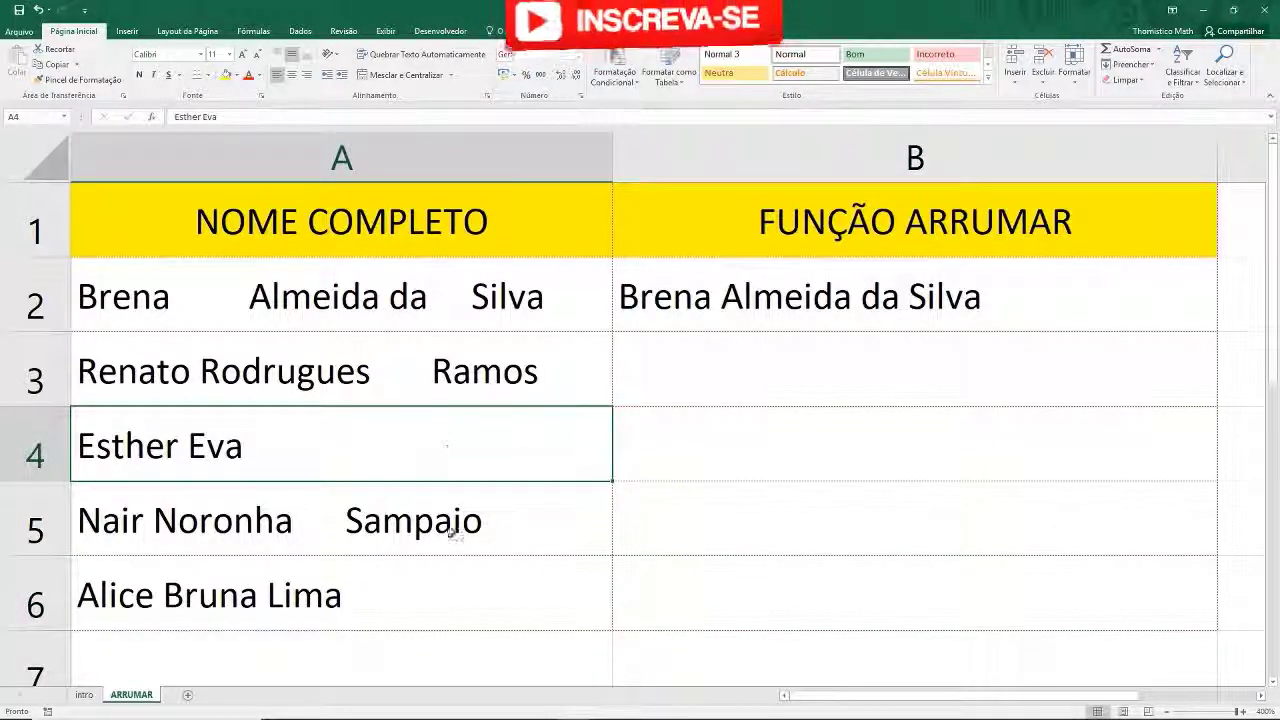
left_click(455, 597)
left_click(405, 460)
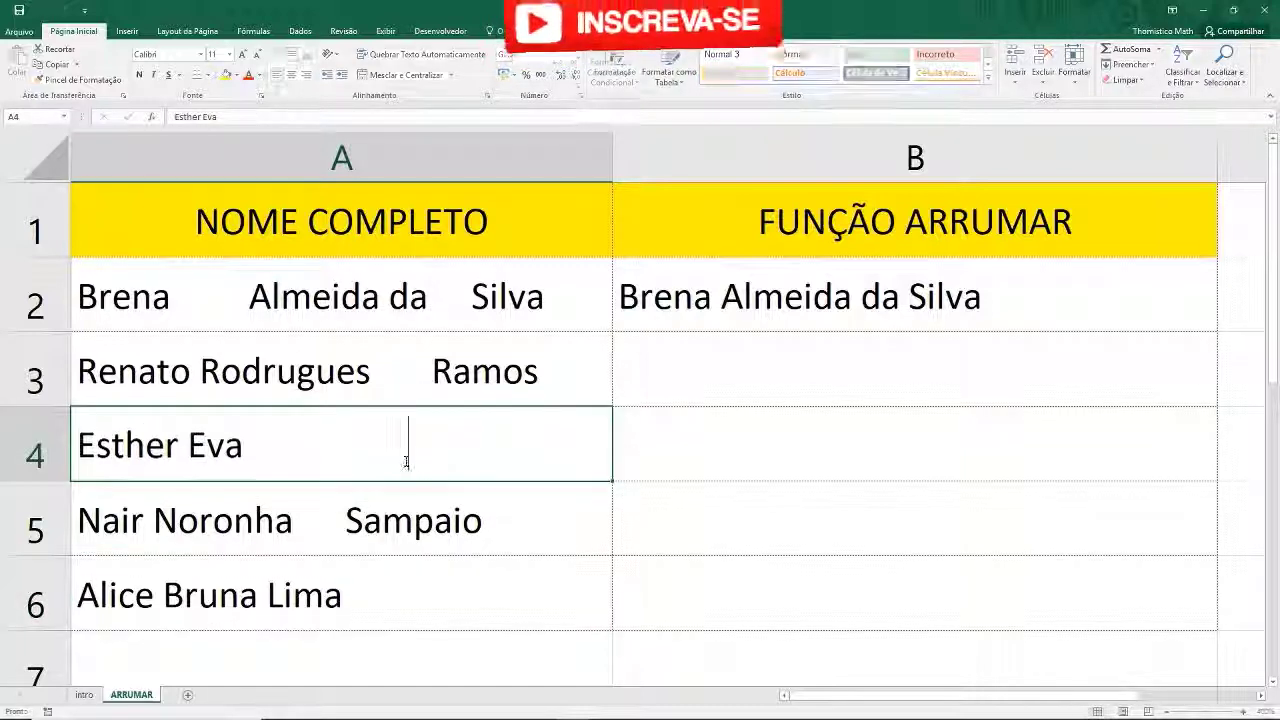
left_click(368, 505)
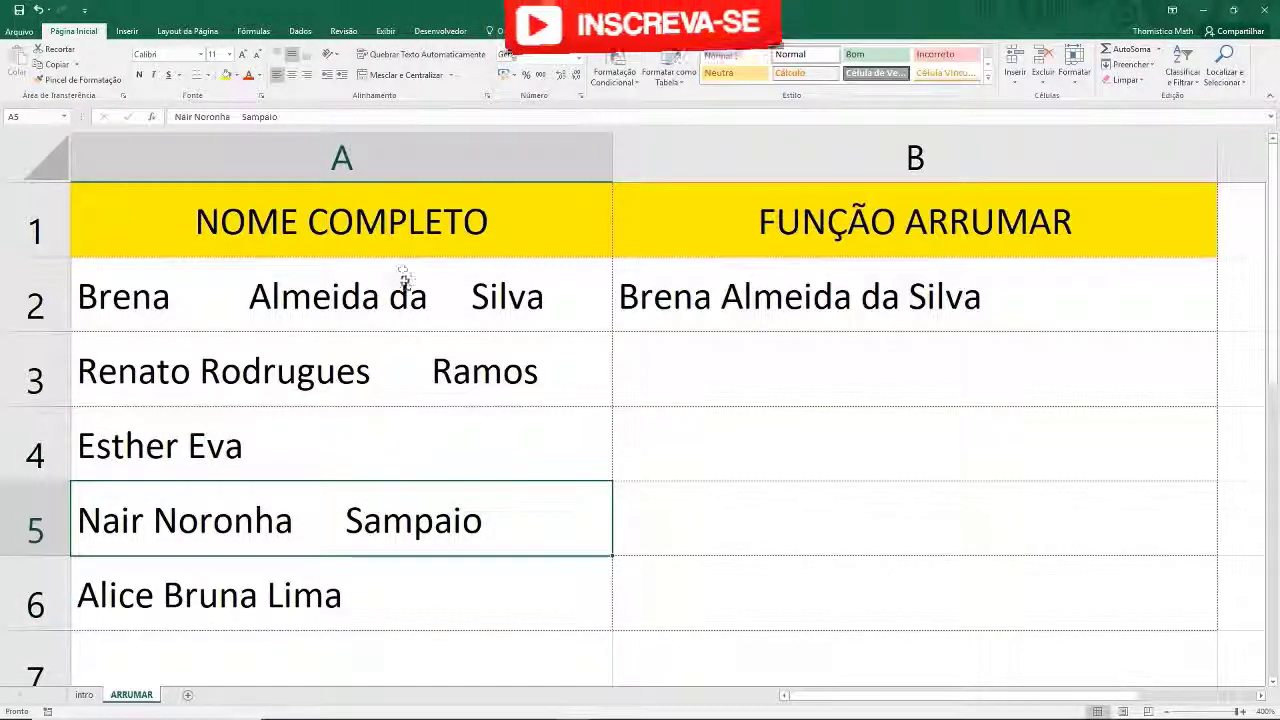
- Underline the names in A2:A6 so their extra and trailing spaces show
mouse_move(400, 280)
left_mouse_down()
mouse_move(416, 515)
mouse_move(434, 571)
left_mouse_up()
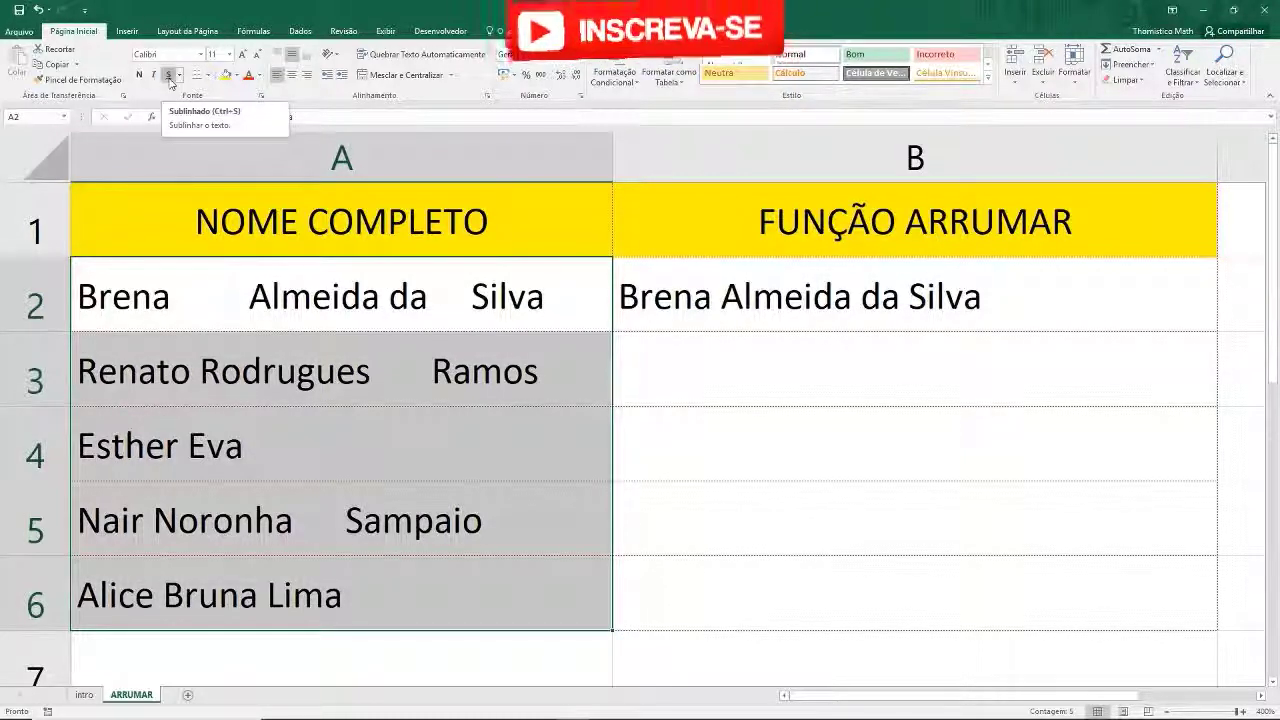
left_click(170, 78)
left_click(400, 444)
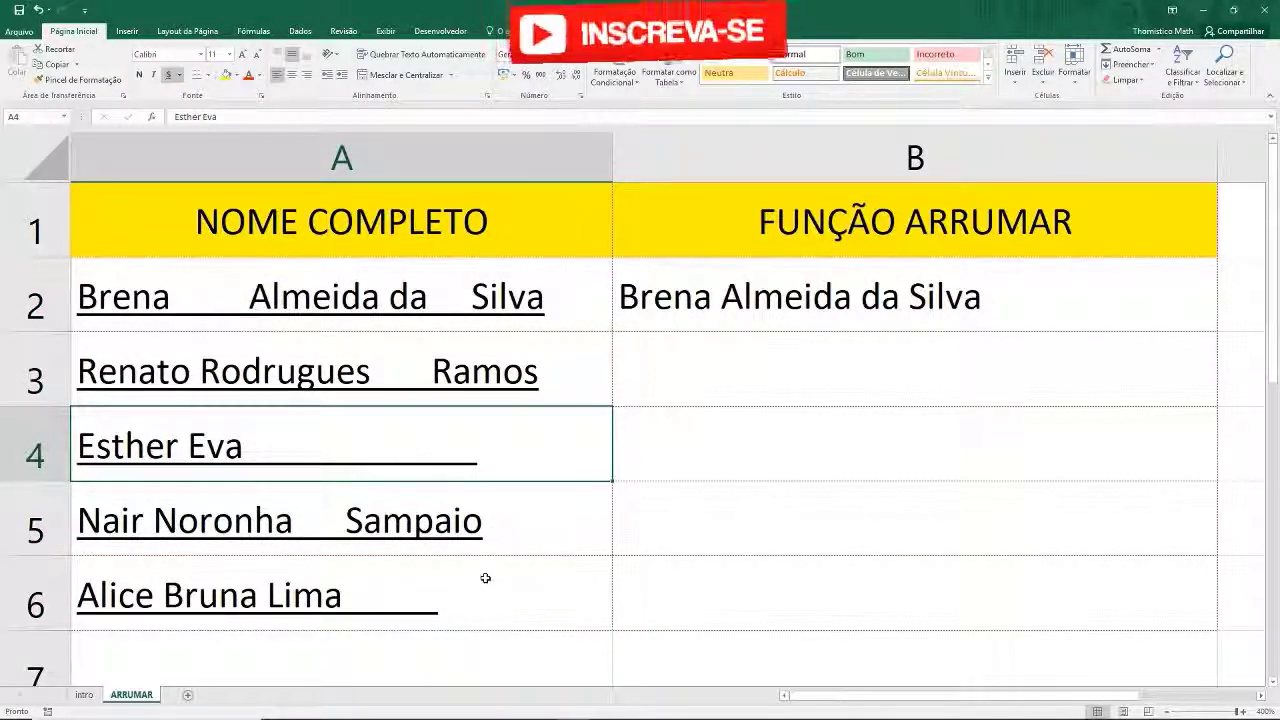
left_click(545, 532)
left_click(503, 412)
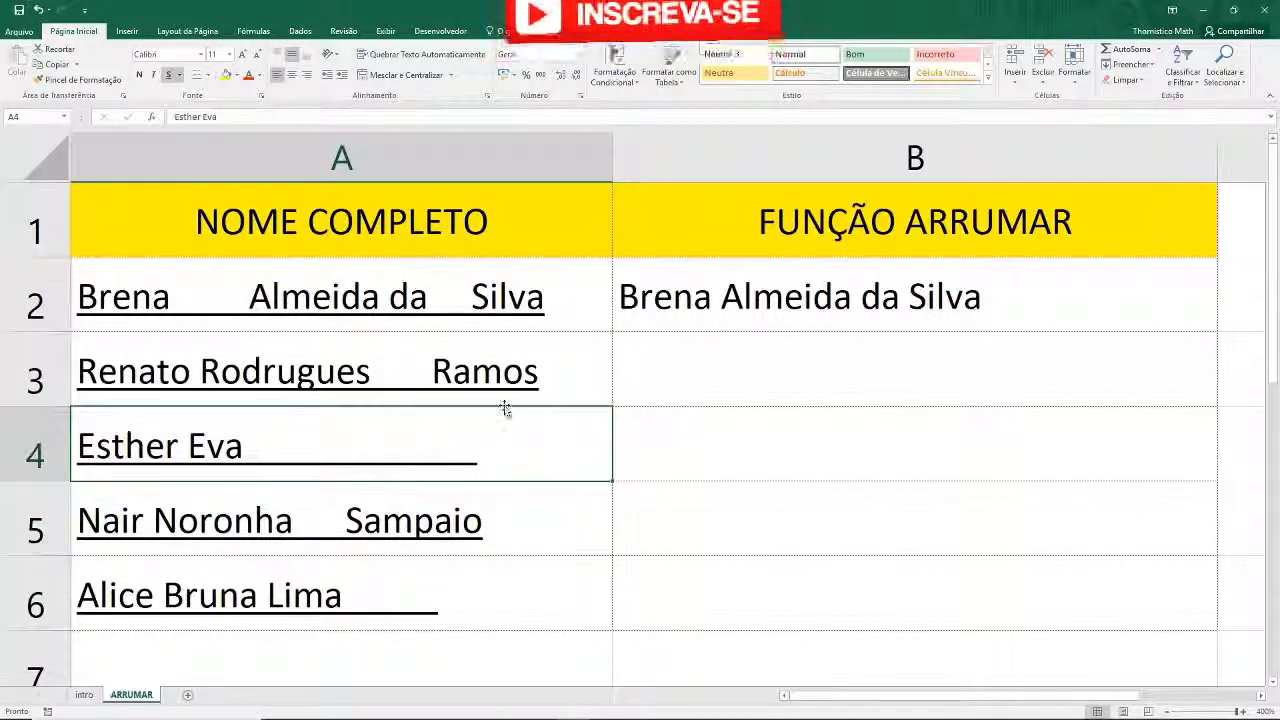
left_click(779, 349)
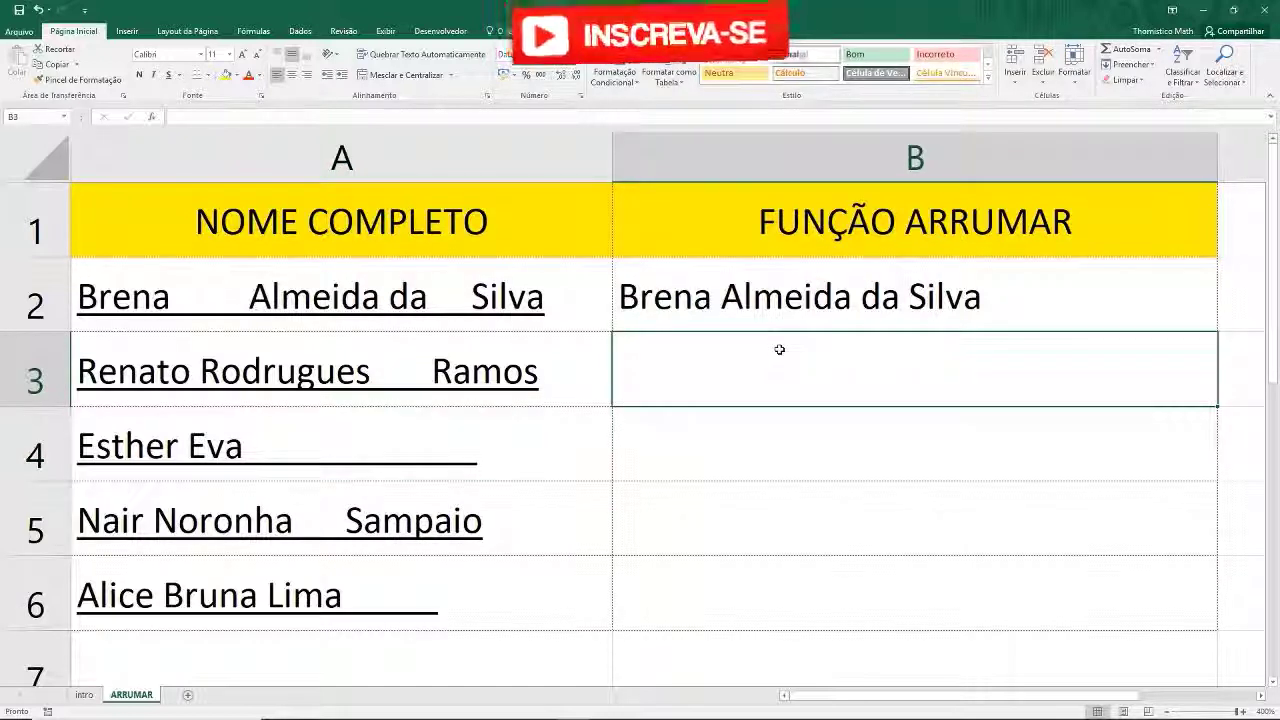
type("=ARRU")
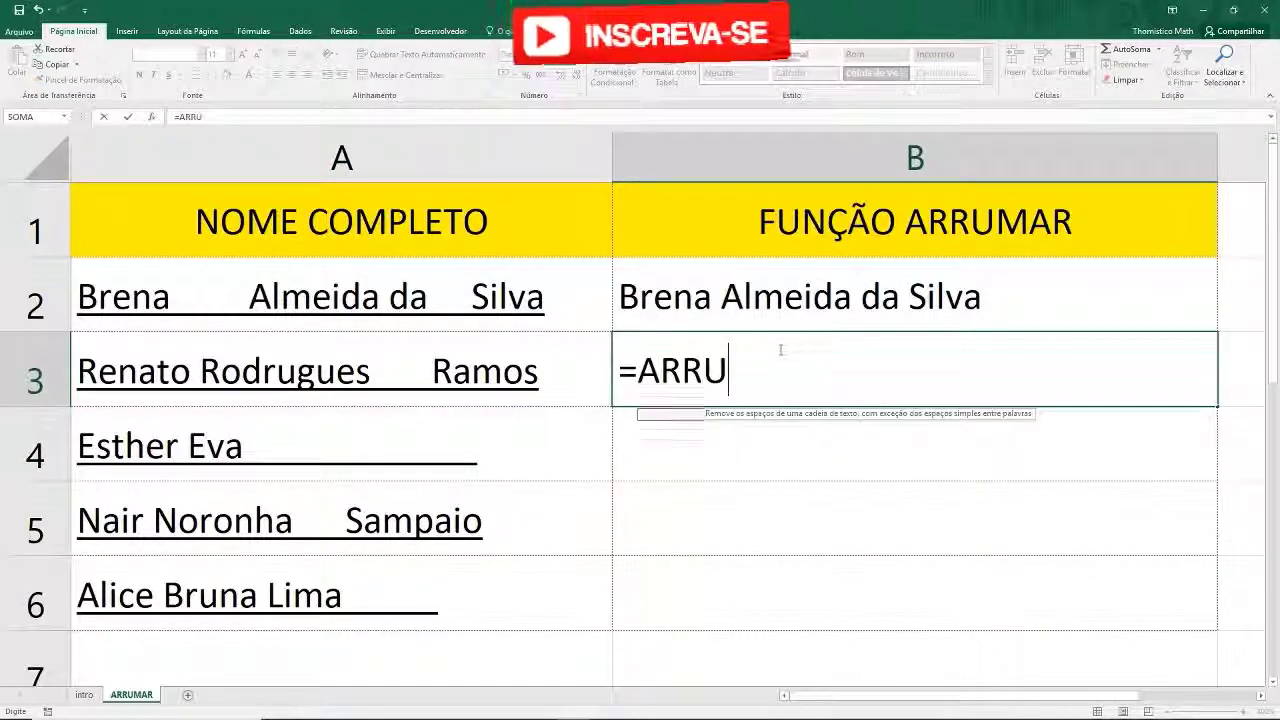
type("MAR(")
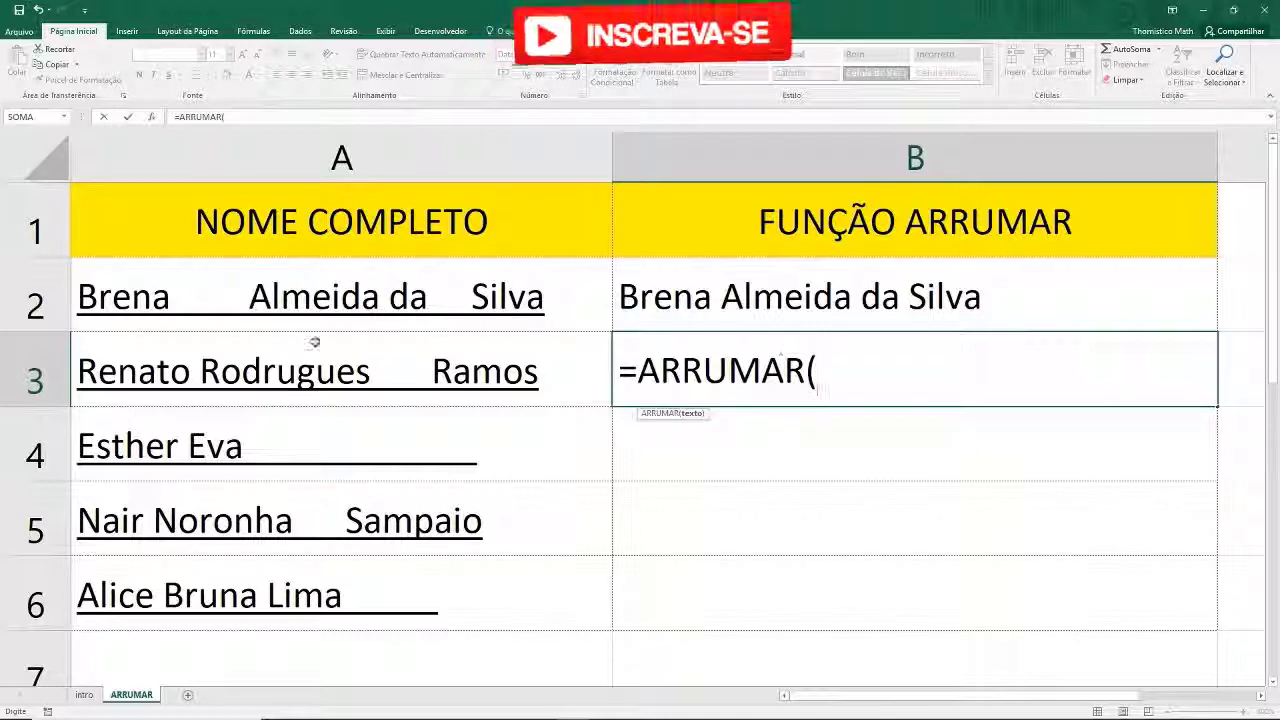
left_click(344, 356)
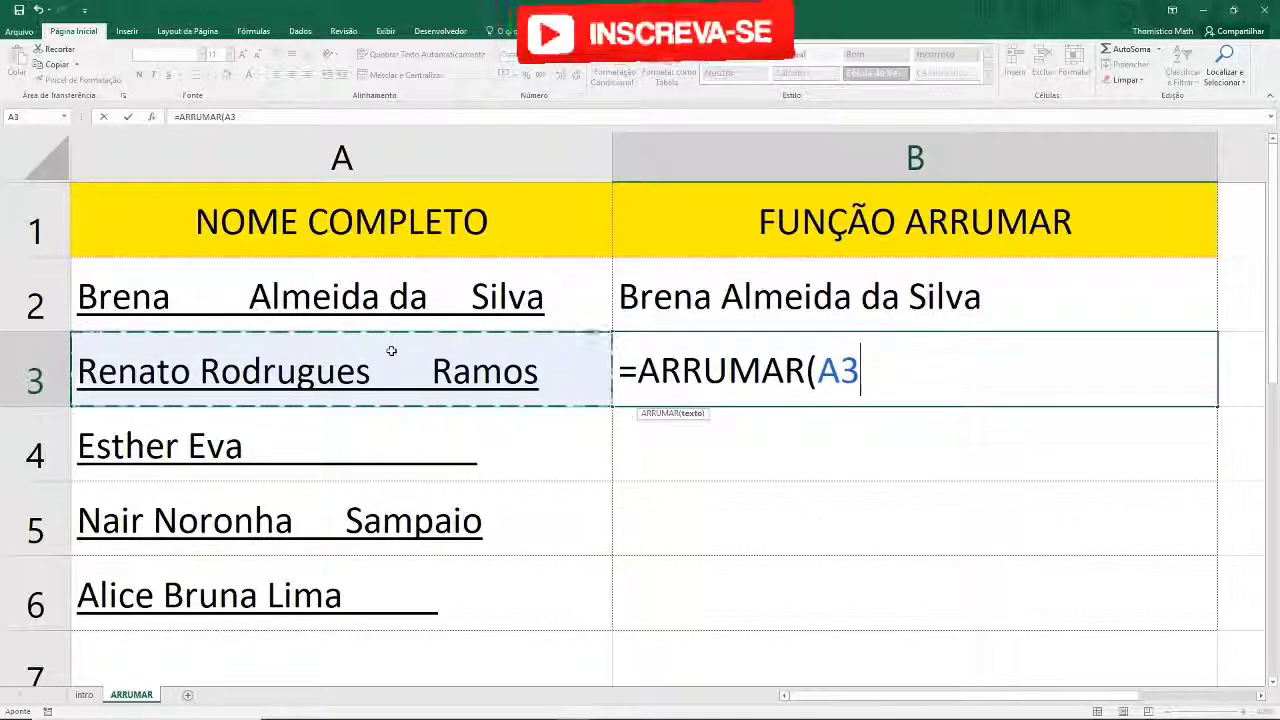
type(")")
key("Return")
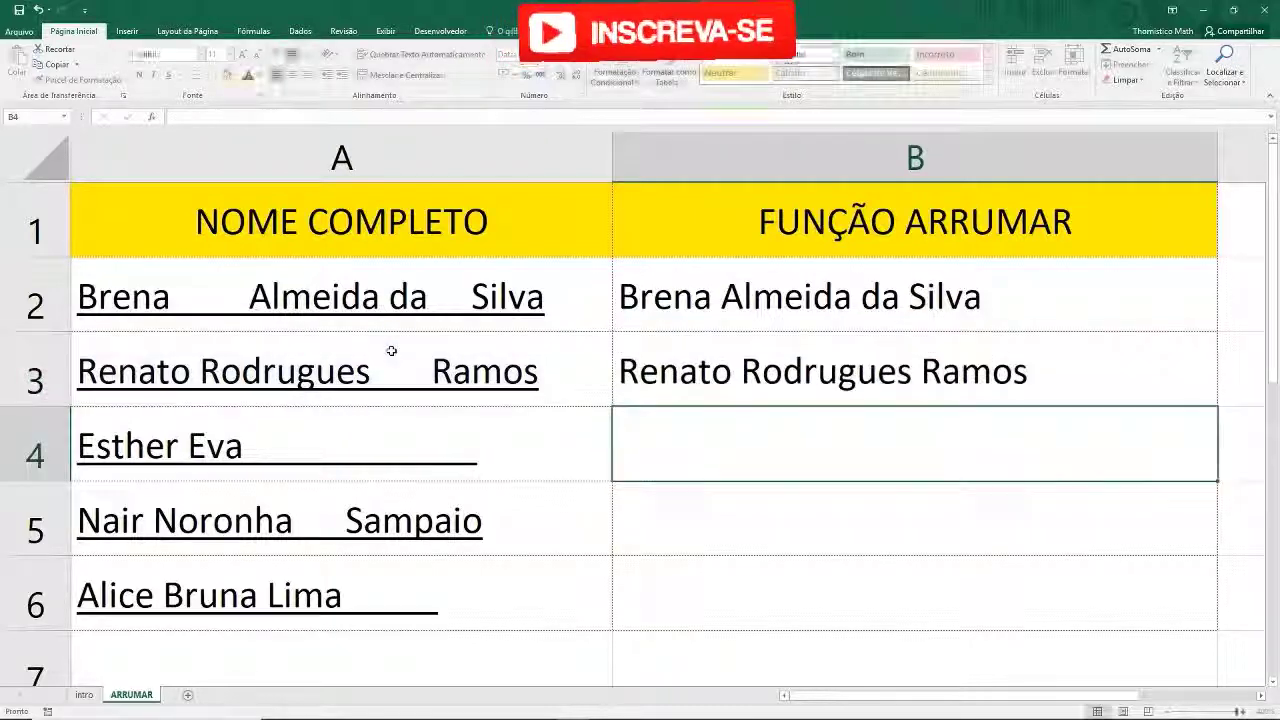
left_click(871, 353)
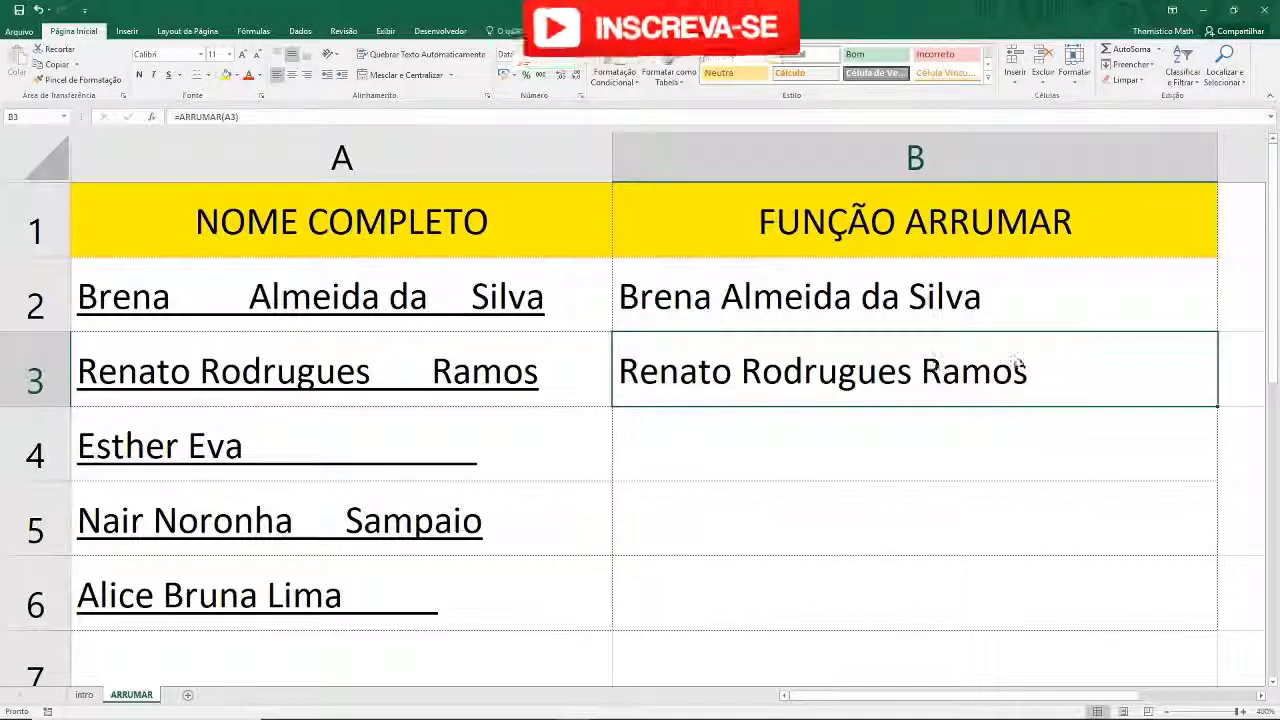
- Fill B3's ARRUMAR formula down to B6 and check the formulas in B4 and B2
double_click(1219, 404)
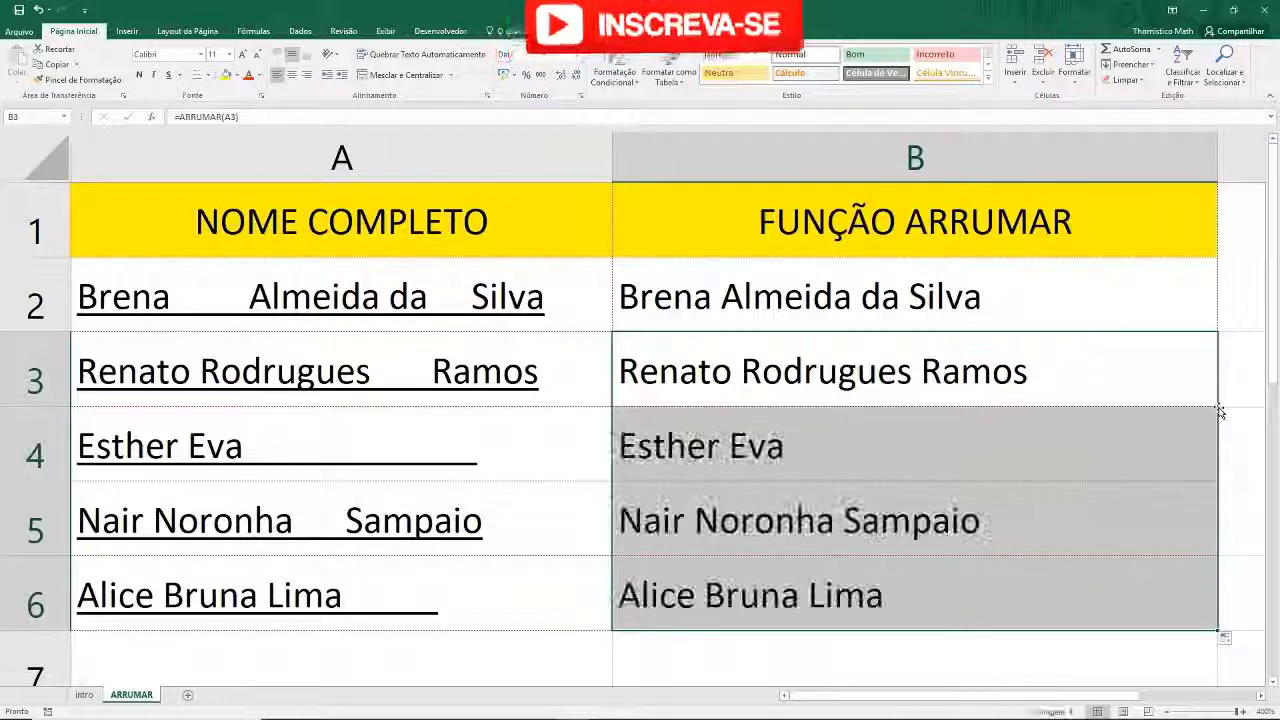
left_click(904, 440)
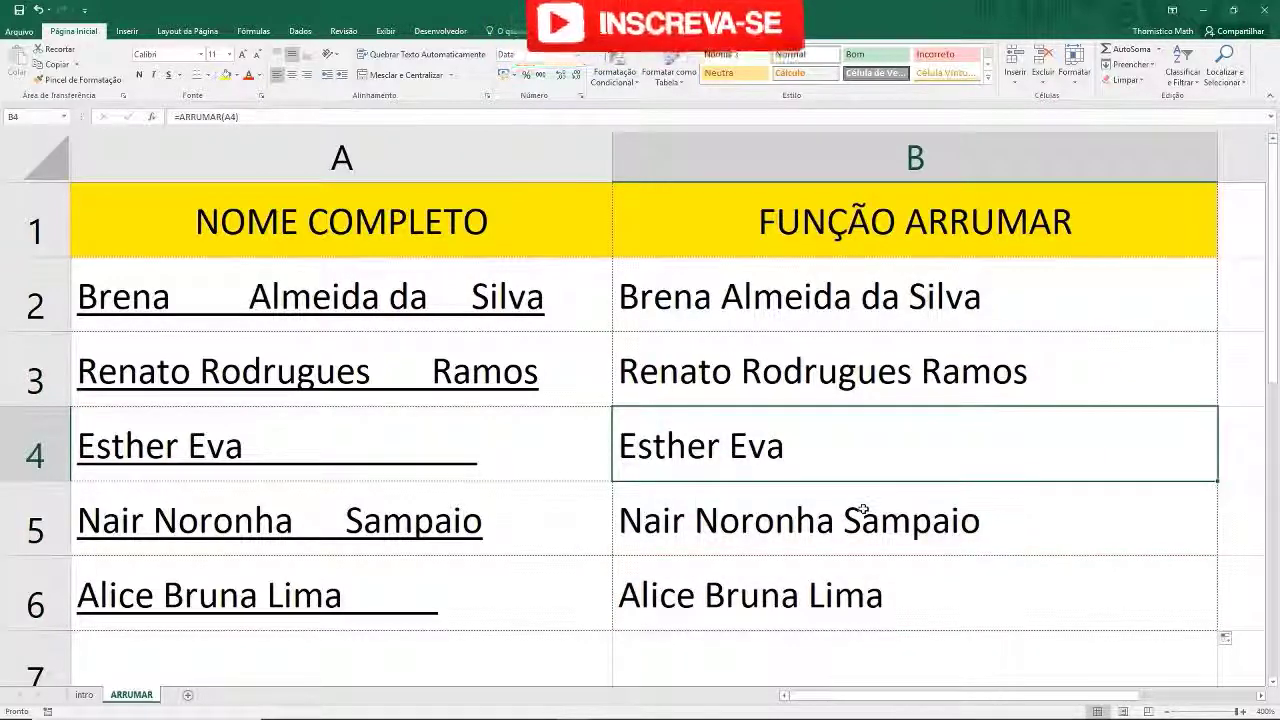
left_click(835, 298)
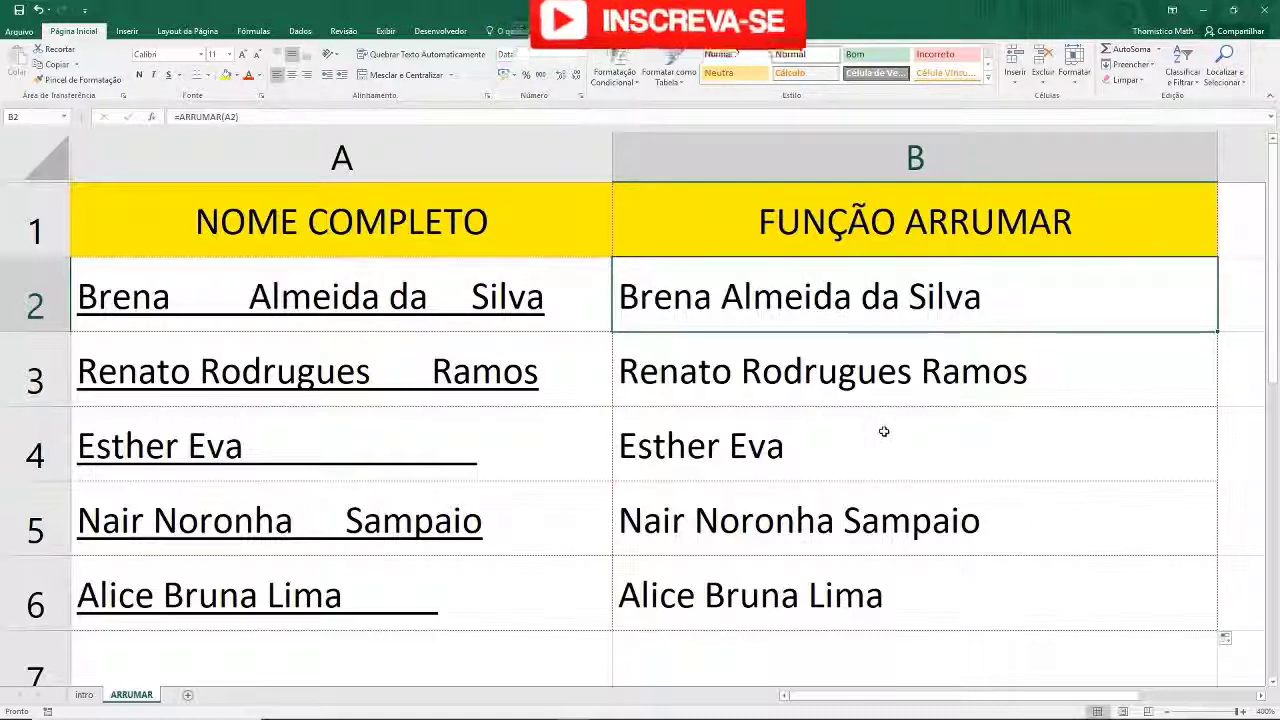
left_click(512, 420)
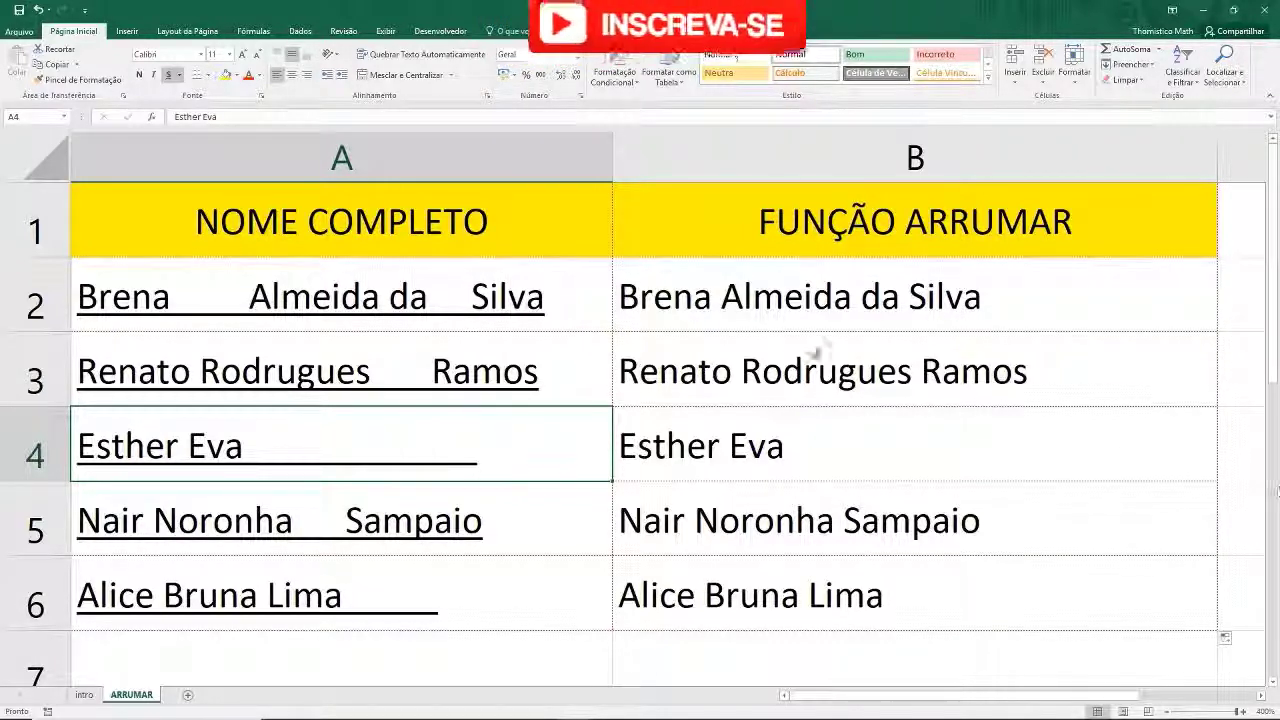
double_click(840, 374)
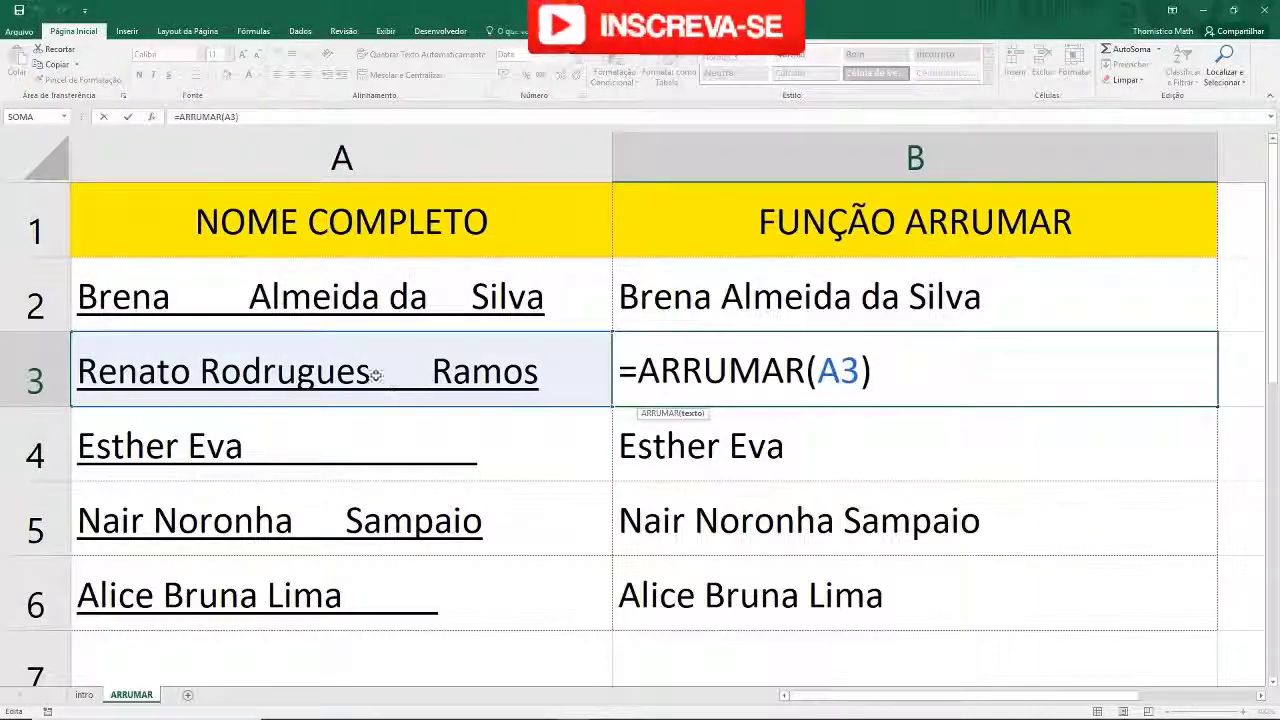
left_click(296, 372)
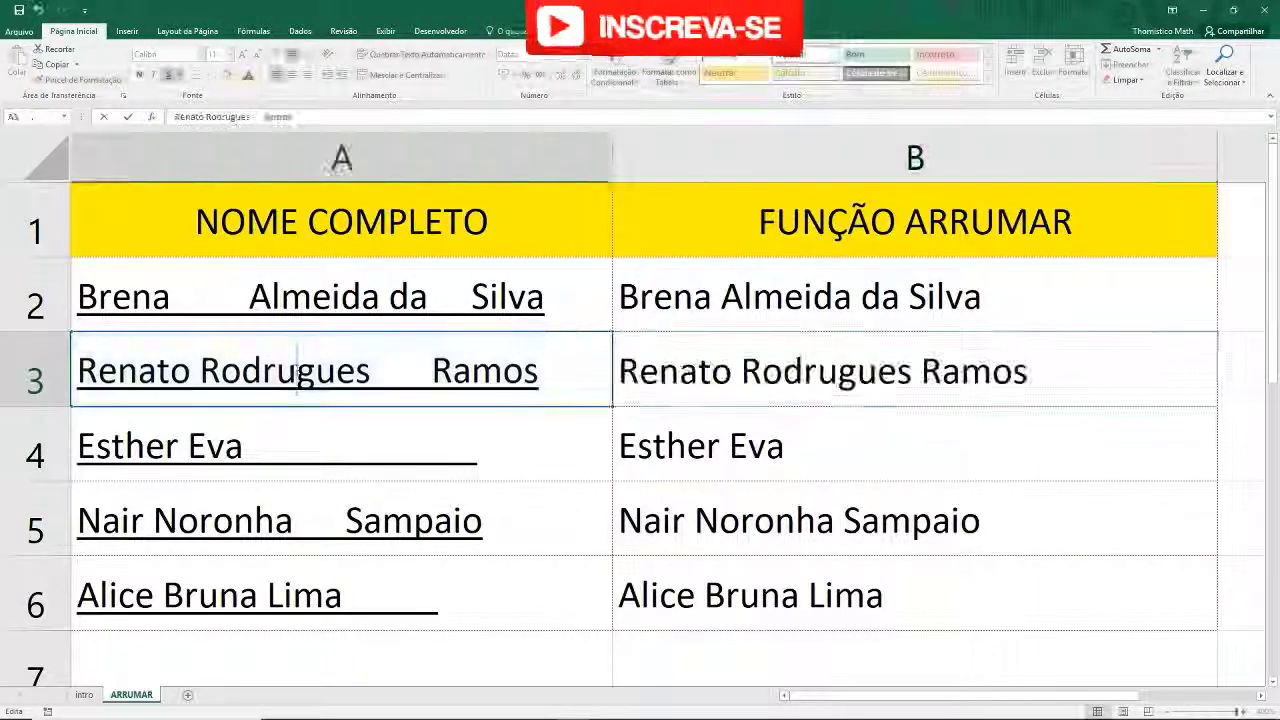
double_click(296, 372)
key("BackSpace")
type("i")
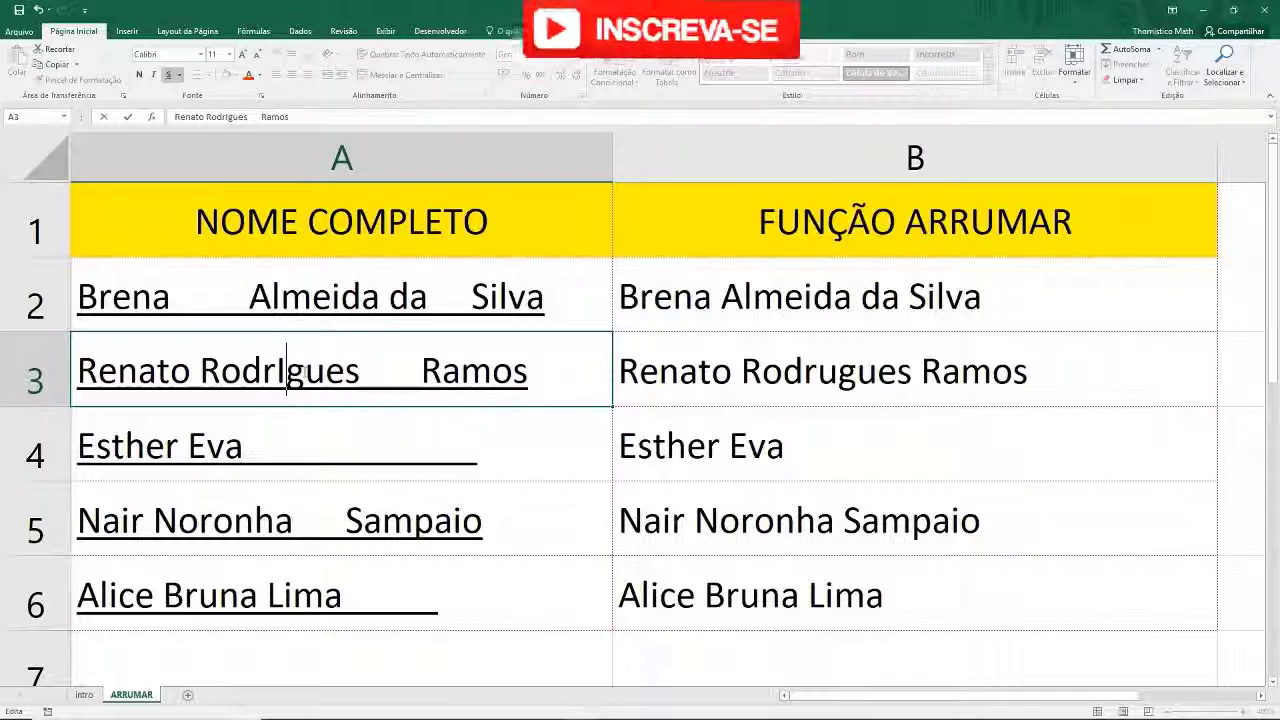
key("BackSpace")
type("i")
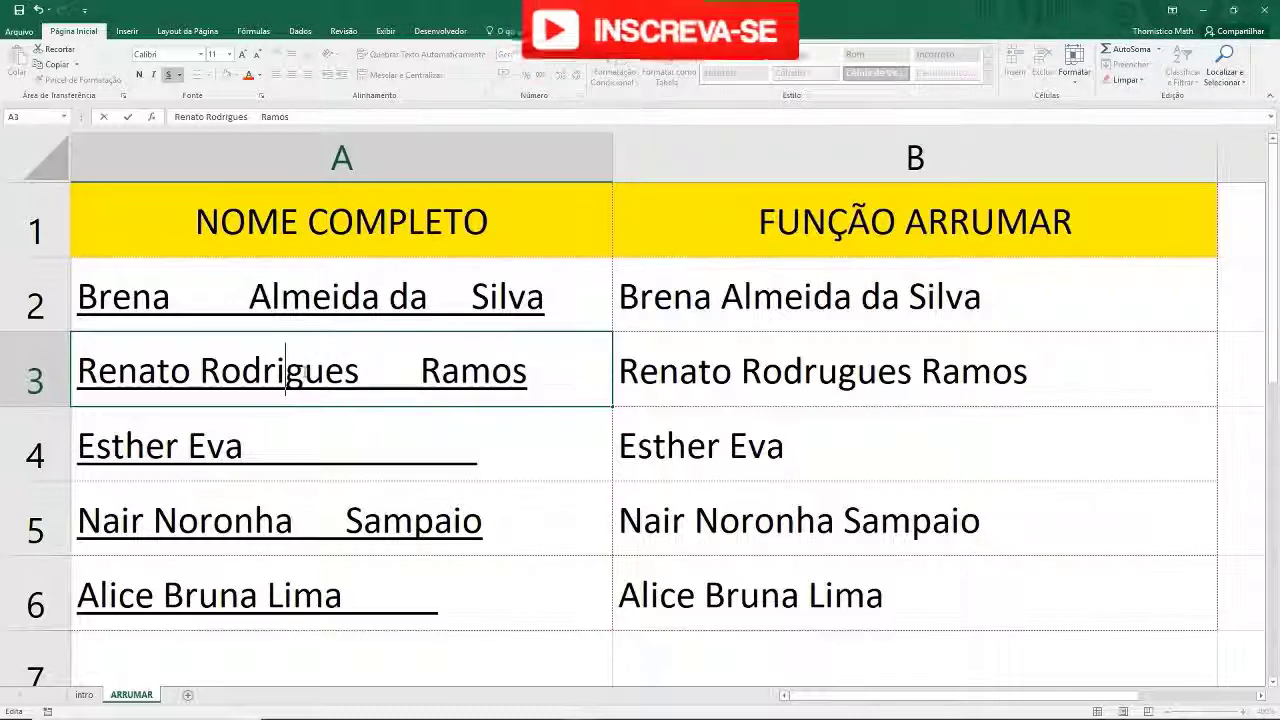
left_click(437, 495)
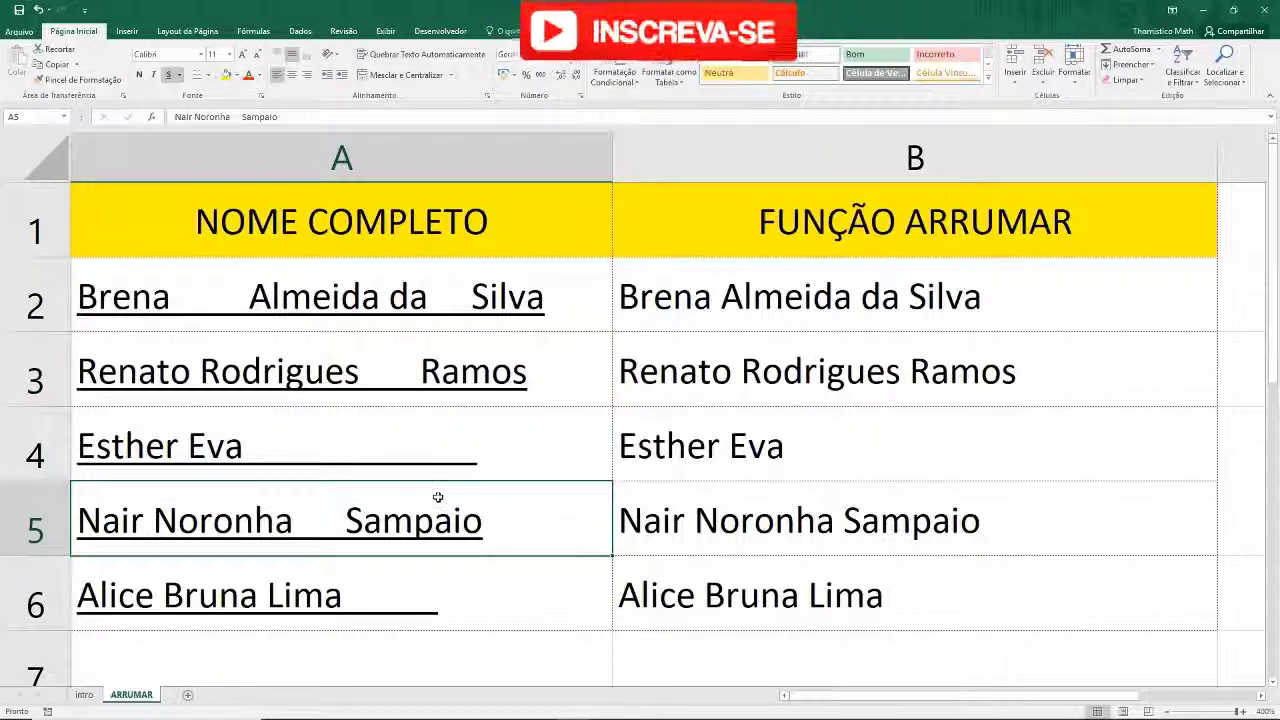